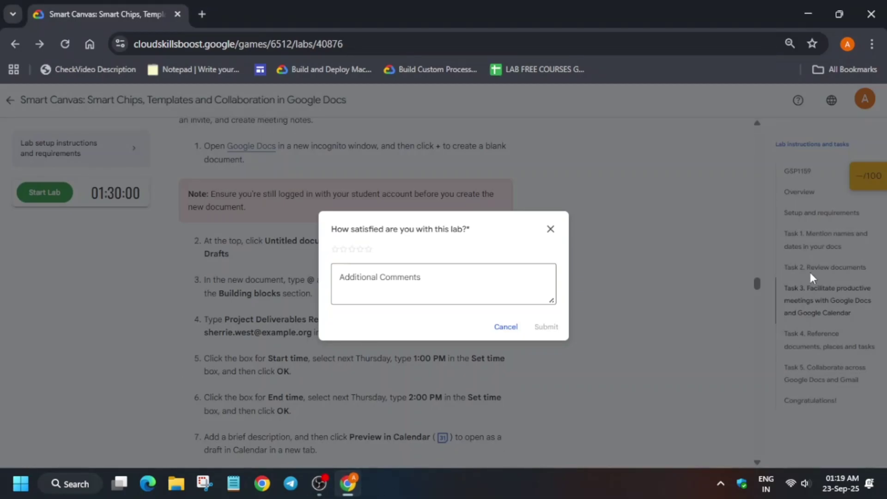
Dismiss the rating prompt, start the lab, and open the Google Drive link in incognito
{"action": "left_click", "coordinate": [809, 174]}
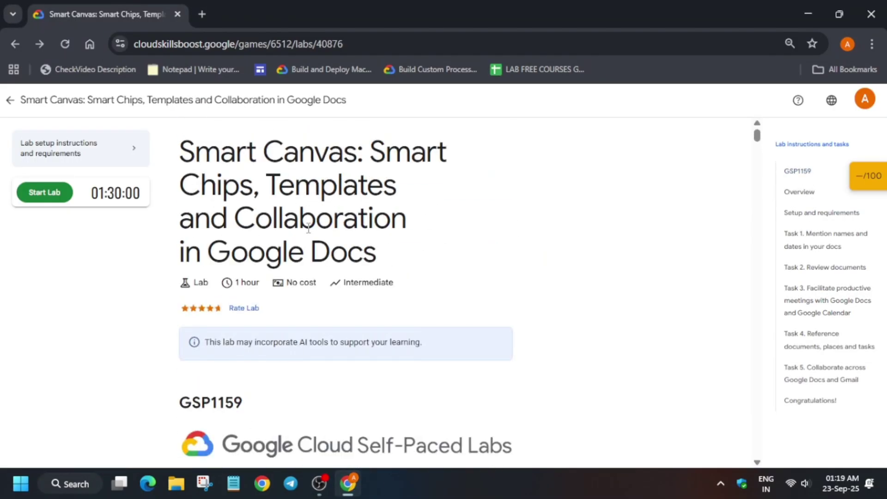
{"action": "left_click", "coordinate": [37, 189]}
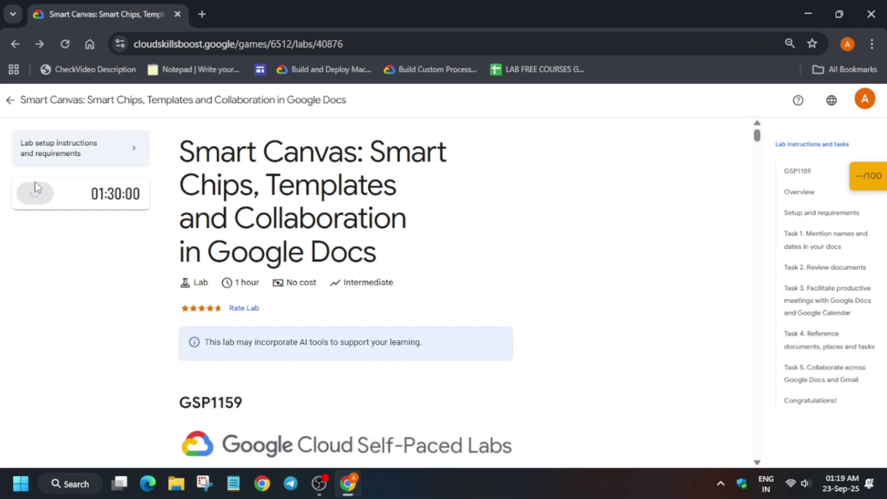
{"action": "right_click", "coordinate": [48, 272]}
{"action": "left_click", "coordinate": [54, 327]}
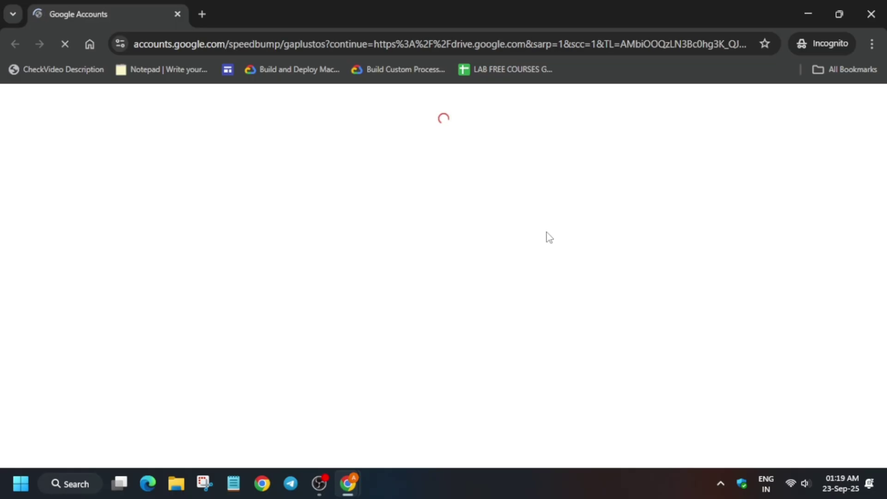
Accept the account notice, dismiss the Gemini welcome, and open the Project Charter document
{"action": "scroll", "coordinate": [538, 243], "scroll_direction": "down", "scroll_amount": 3}
{"action": "left_click", "coordinate": [484, 326]}
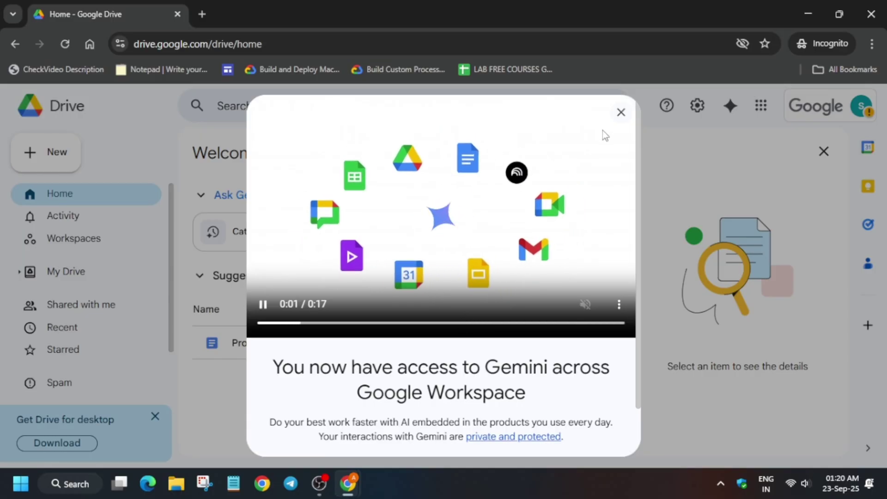
{"action": "left_click", "coordinate": [621, 113]}
{"action": "left_click", "coordinate": [268, 347]}
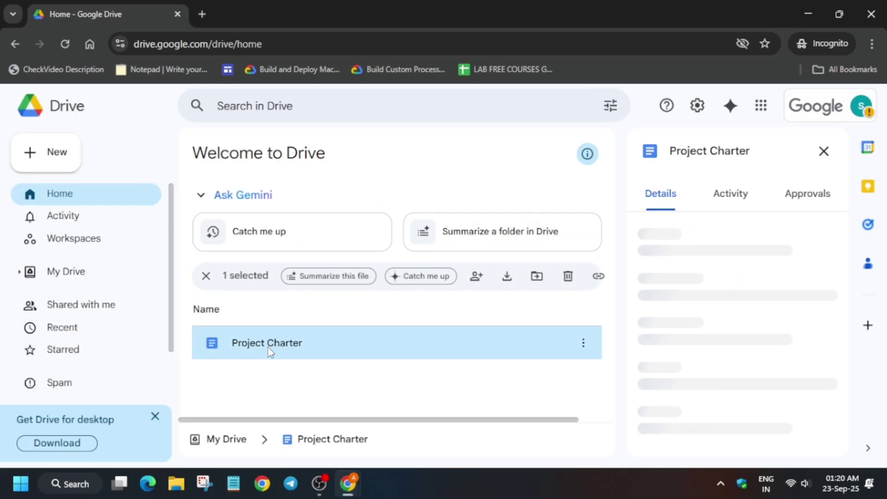
{"action": "double_click", "coordinate": [268, 347]}
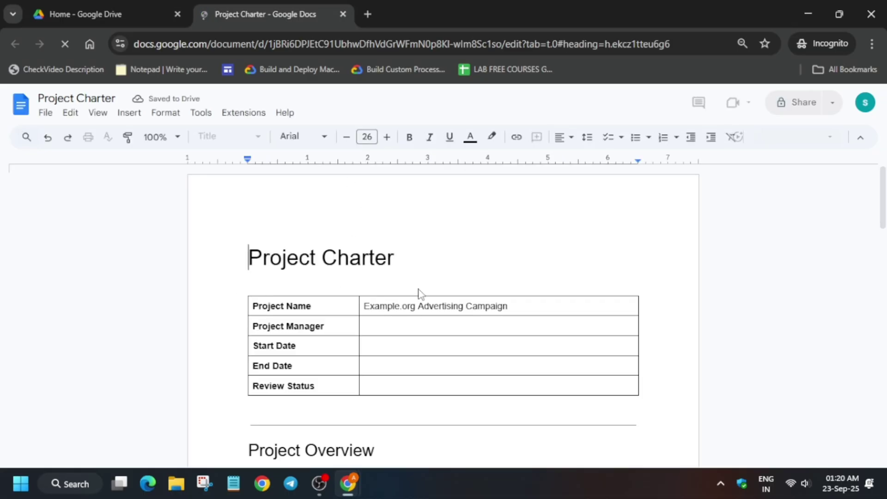
Dismiss the startup notices and insert the student's person chip as Project Manager
{"action": "left_click", "coordinate": [380, 329]}
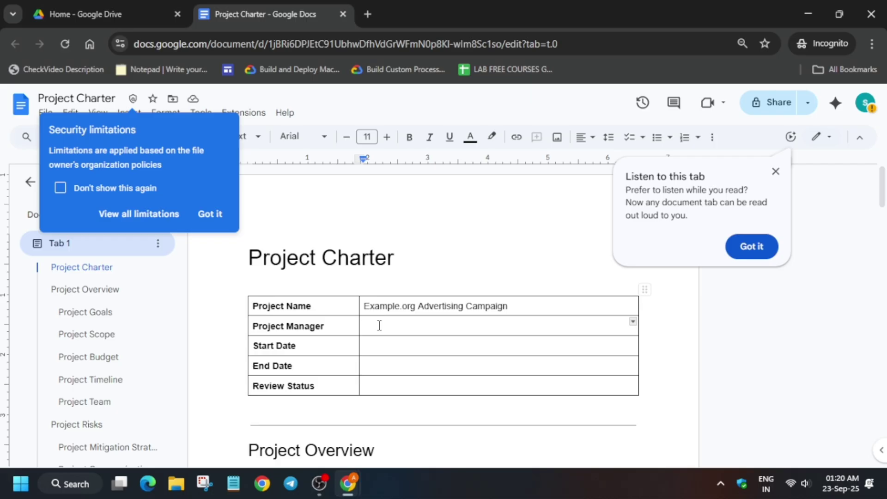
{"action": "left_click", "coordinate": [210, 215]}
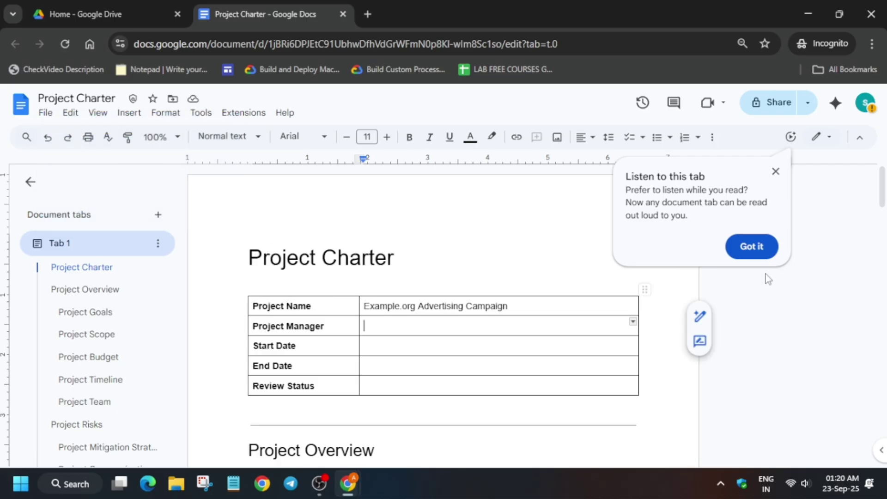
{"action": "left_click", "coordinate": [741, 251]}
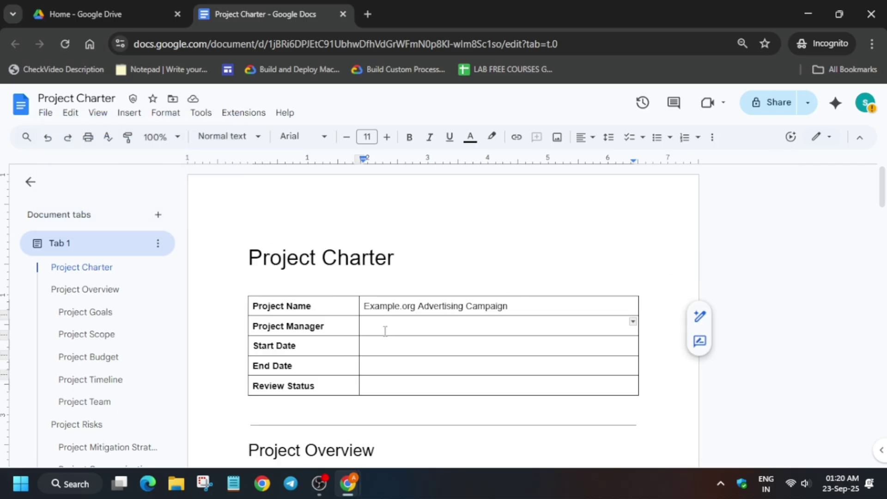
{"action": "type", "text": "@"}
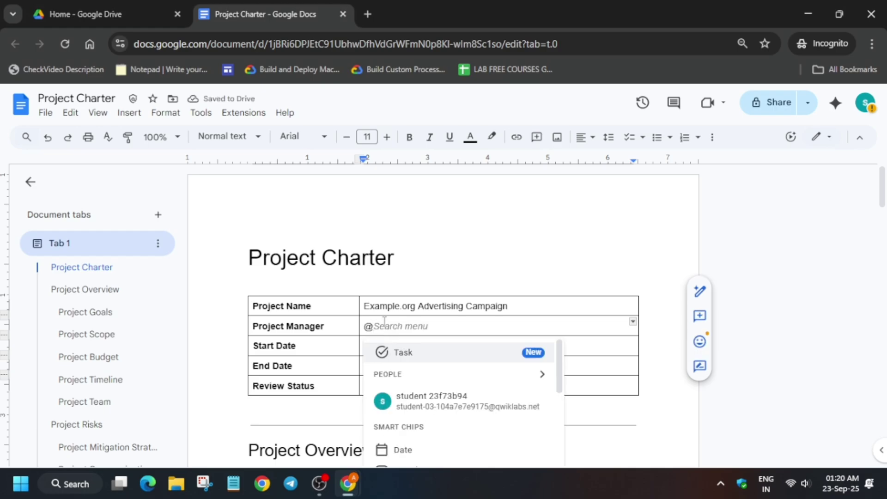
{"action": "left_click", "coordinate": [407, 399]}
Insert date chips Sep 23, 2025 as Start Date and Sep 25, 2025 as End Date
{"action": "left_click", "coordinate": [392, 354]}
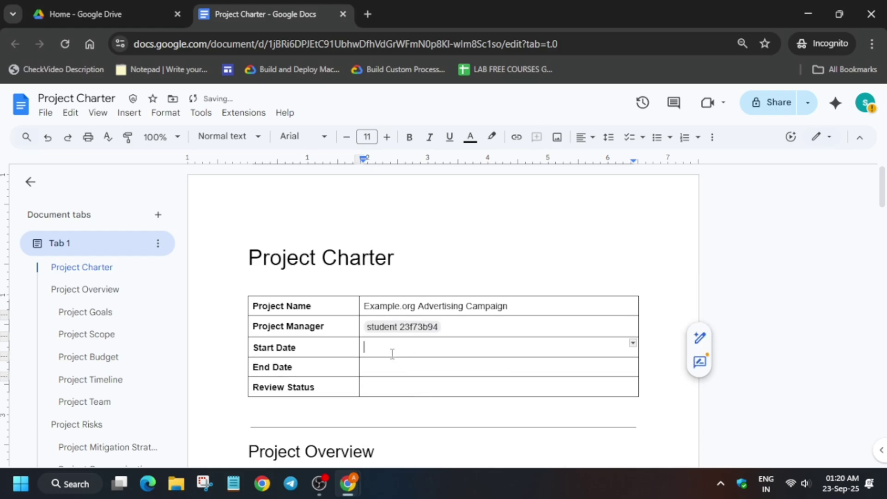
{"action": "type", "text": "@"}
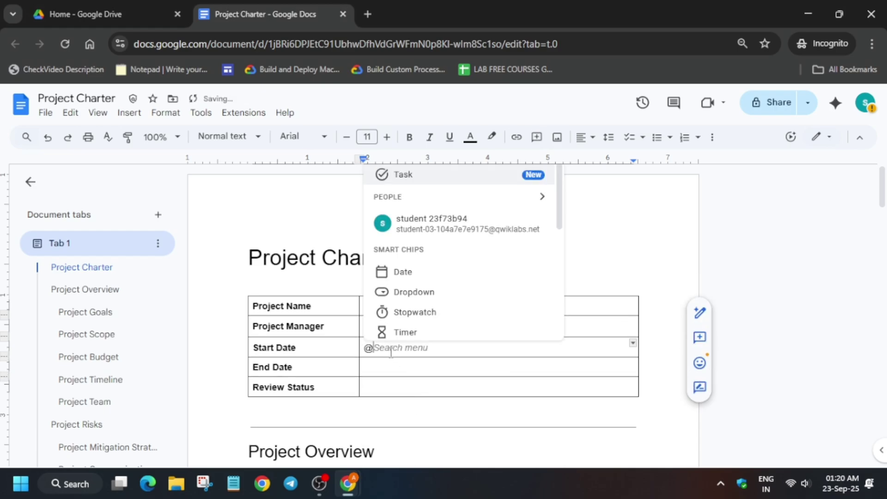
{"action": "left_click", "coordinate": [416, 275]}
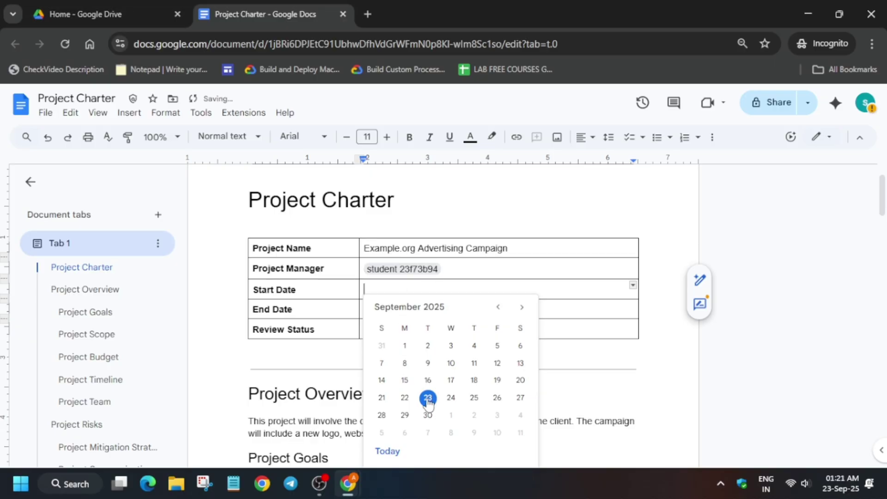
{"action": "scroll", "coordinate": [503, 412], "scroll_direction": "down", "scroll_amount": 5}
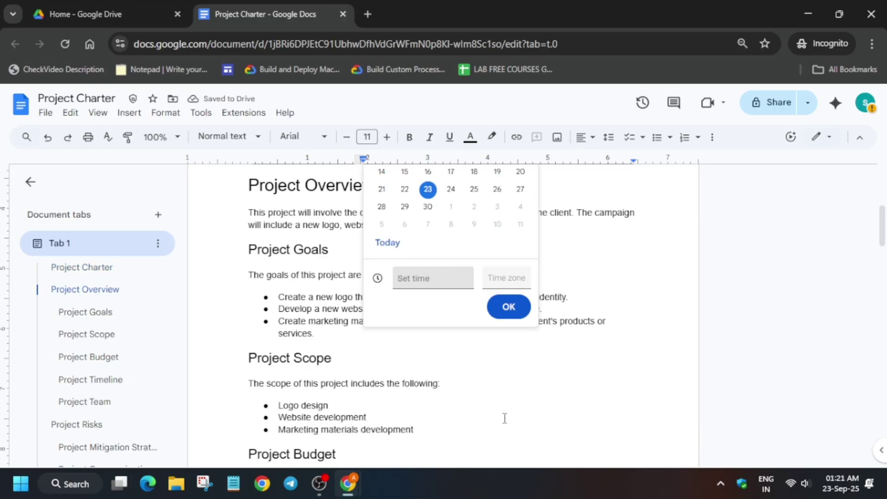
{"action": "left_click", "coordinate": [516, 308]}
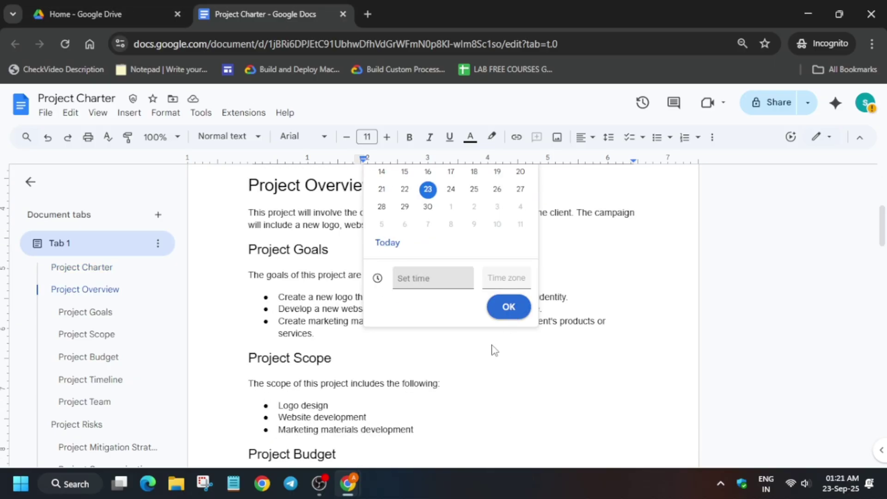
{"action": "left_click", "coordinate": [385, 232]}
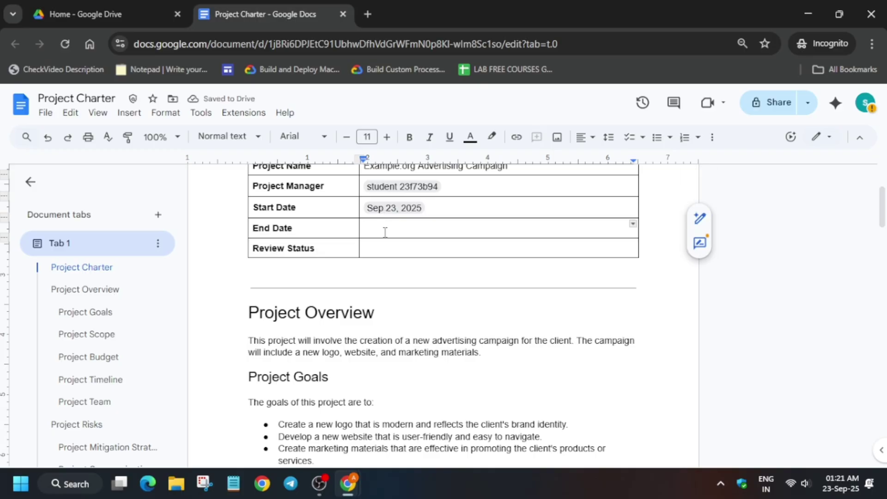
{"action": "type", "text": "@"}
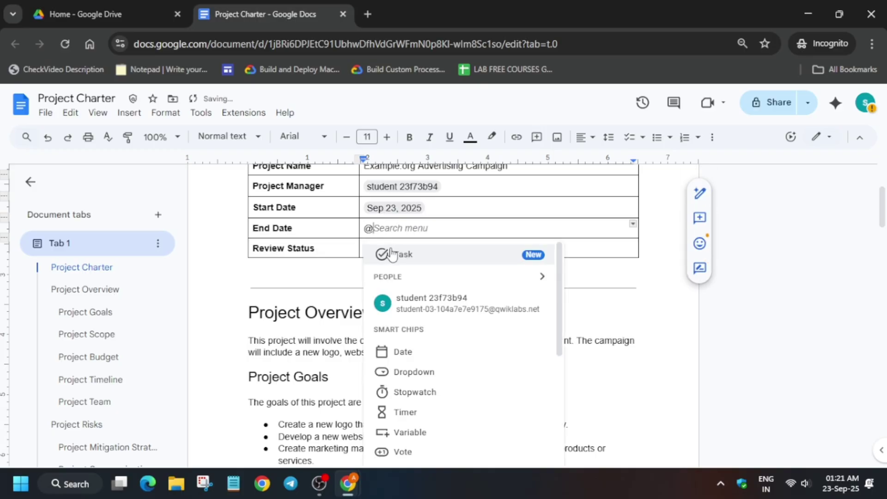
{"action": "left_click", "coordinate": [424, 359]}
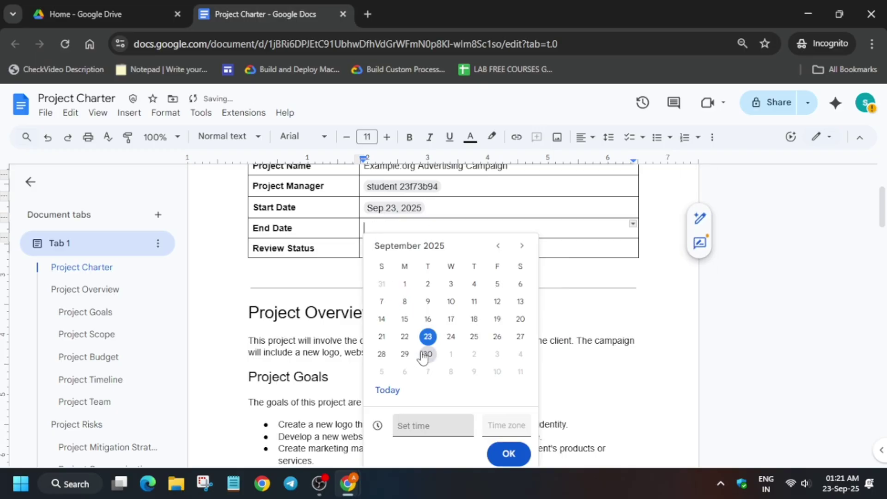
{"action": "left_click", "coordinate": [469, 341]}
{"action": "left_click", "coordinate": [516, 454]}
Insert a Review Status dropdown chip set to Approved
{"action": "left_click", "coordinate": [406, 247]}
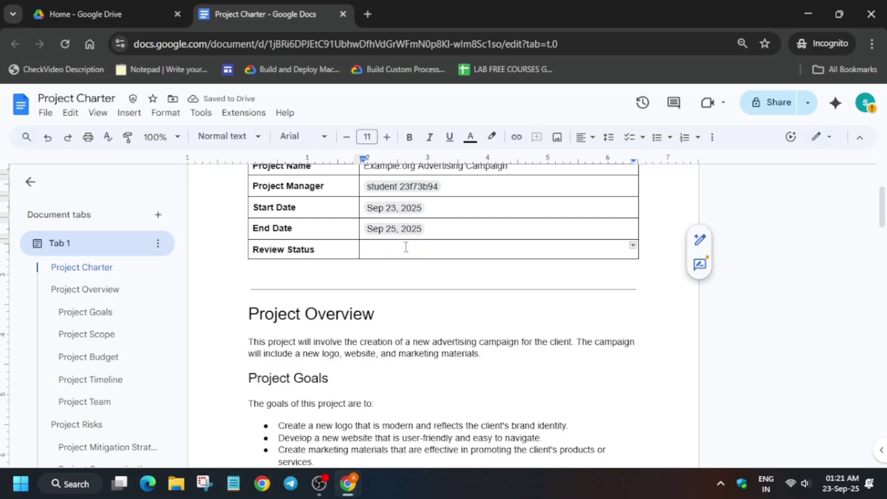
{"action": "type", "text": "@"}
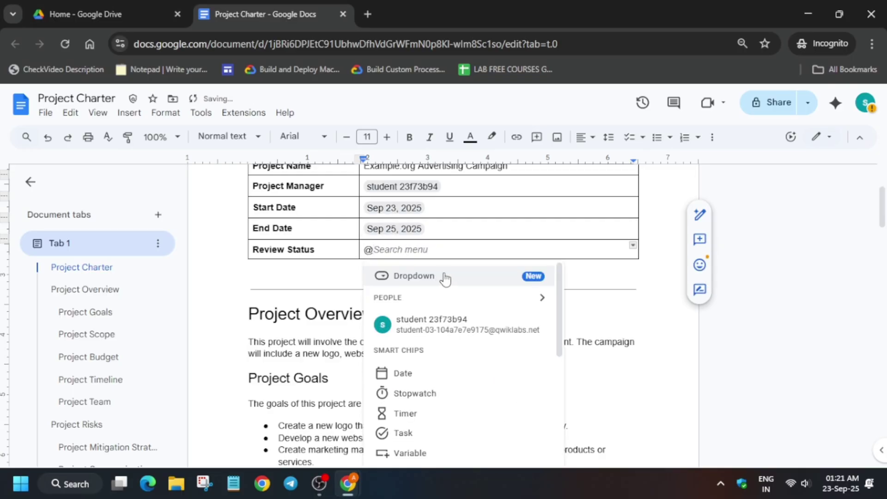
{"action": "left_click", "coordinate": [445, 274]}
{"action": "mouse_move", "coordinate": [474, 326]}
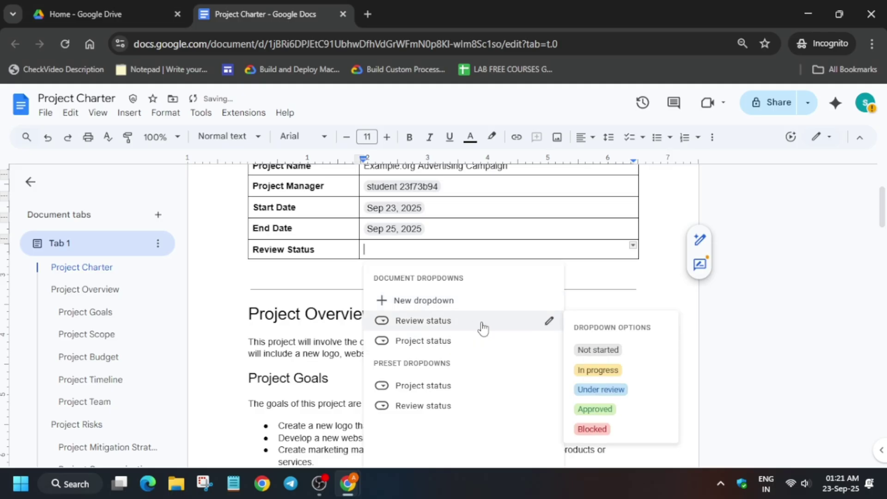
{"action": "left_click", "coordinate": [607, 411]}
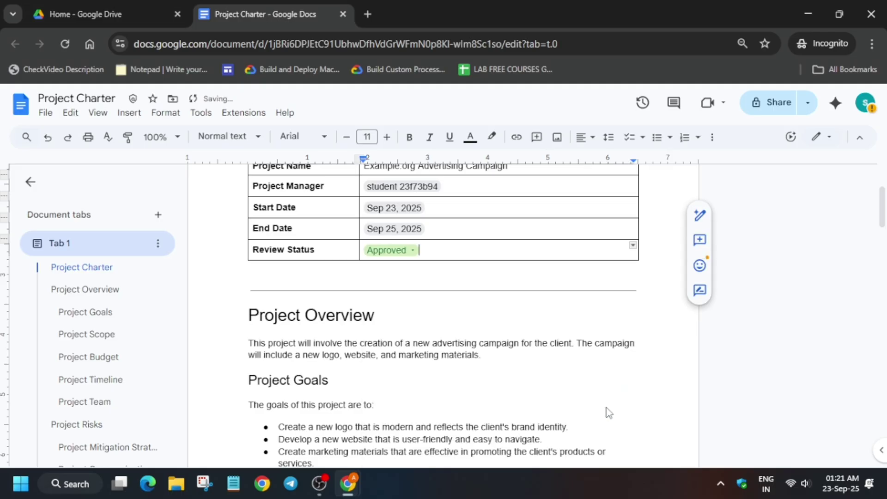
{"action": "left_click", "coordinate": [570, 362]}
Comment 'sub the channel' on the Project Overview section, mentioning and assigning the student
{"action": "left_click_drag", "start_coordinate": [249, 316], "coordinate": [480, 355]}
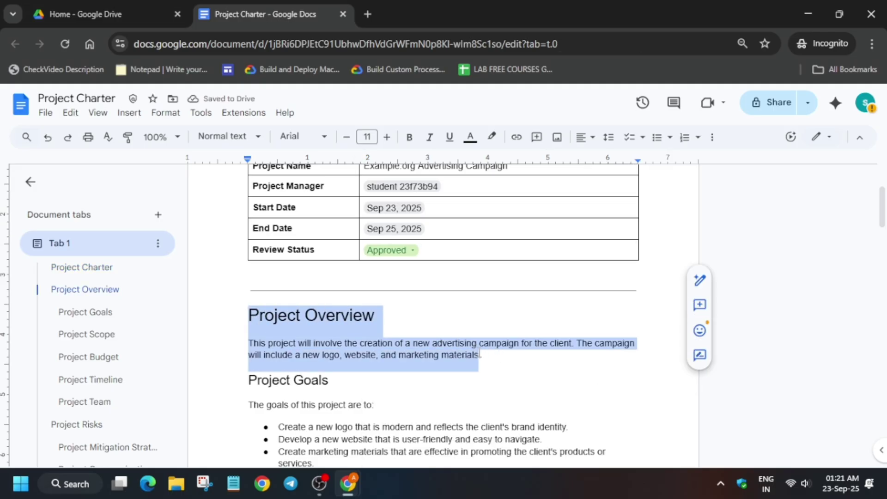
{"action": "left_click", "coordinate": [699, 295]}
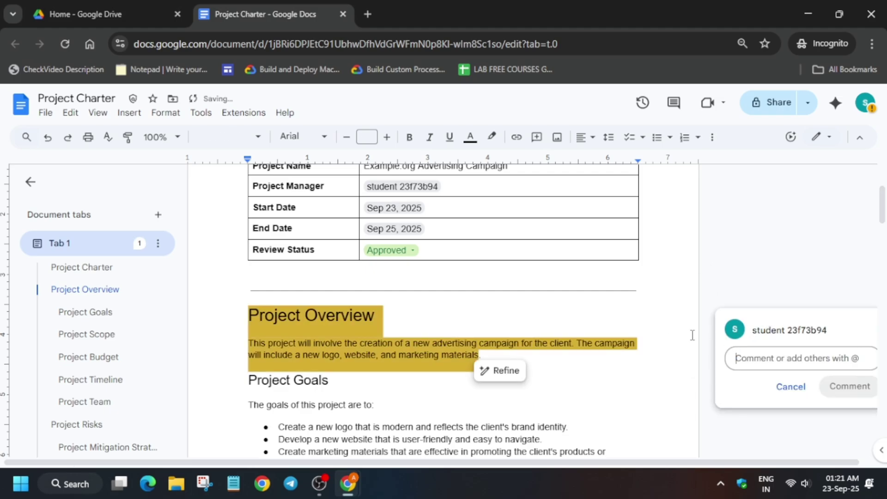
{"action": "type", "text": "sub the channel "}
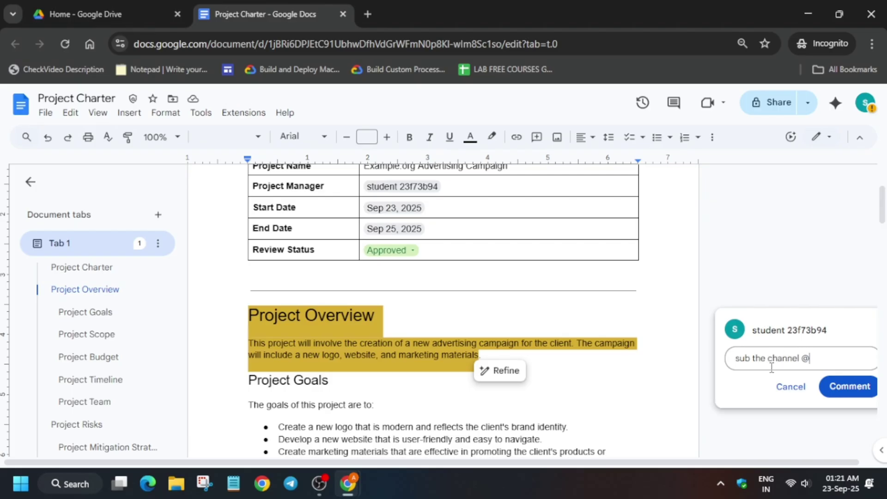
{"action": "type", "text": "@st"}
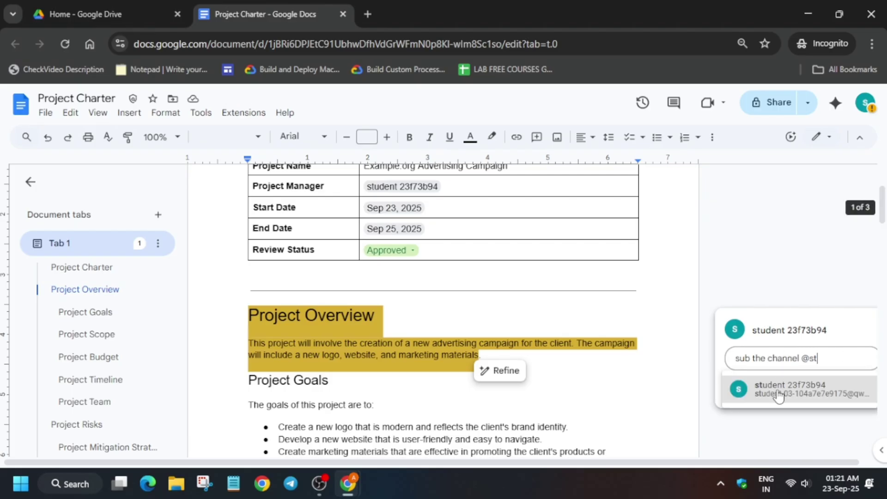
{"action": "left_click", "coordinate": [779, 392]}
{"action": "left_click", "coordinate": [755, 399]}
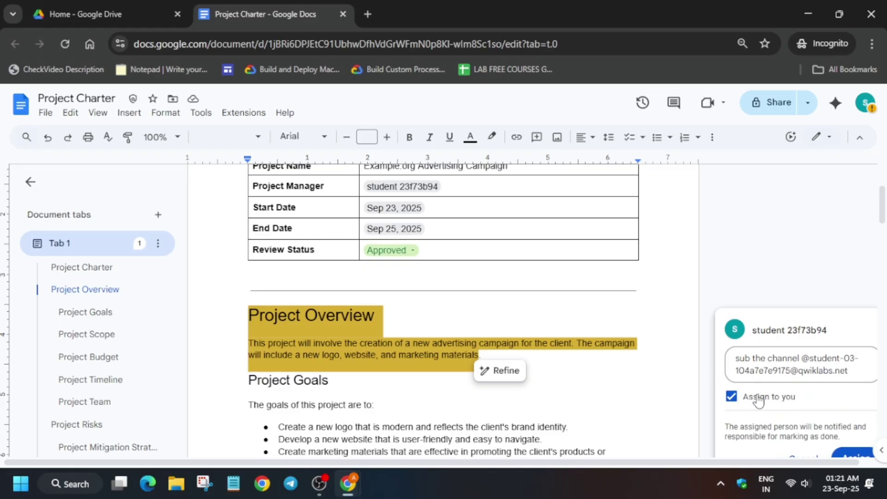
Post the assigned comment and then resolve it
{"action": "scroll", "coordinate": [808, 416], "scroll_direction": "down", "scroll_amount": 2}
{"action": "left_click", "coordinate": [854, 390]}
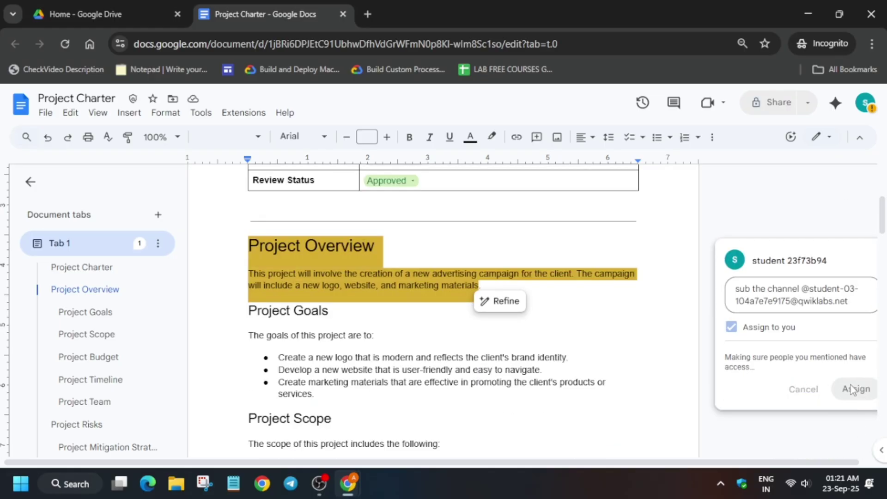
{"action": "left_click", "coordinate": [843, 290]}
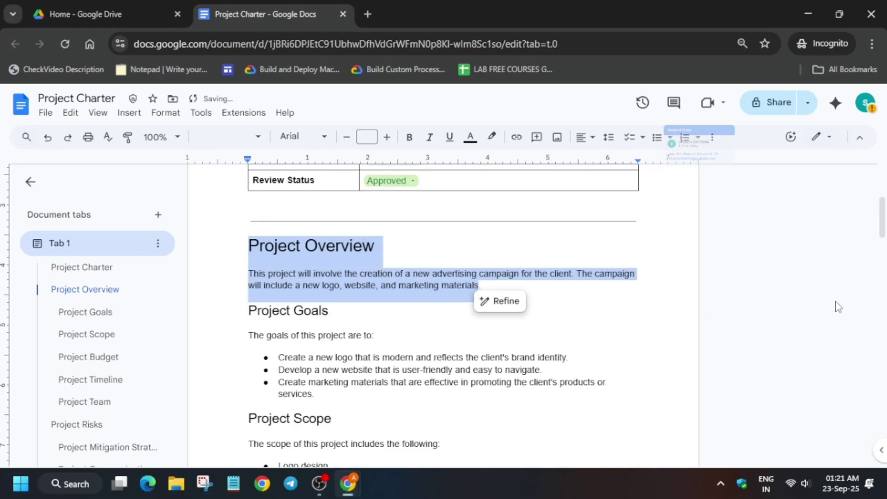
{"action": "left_click", "coordinate": [642, 103]}
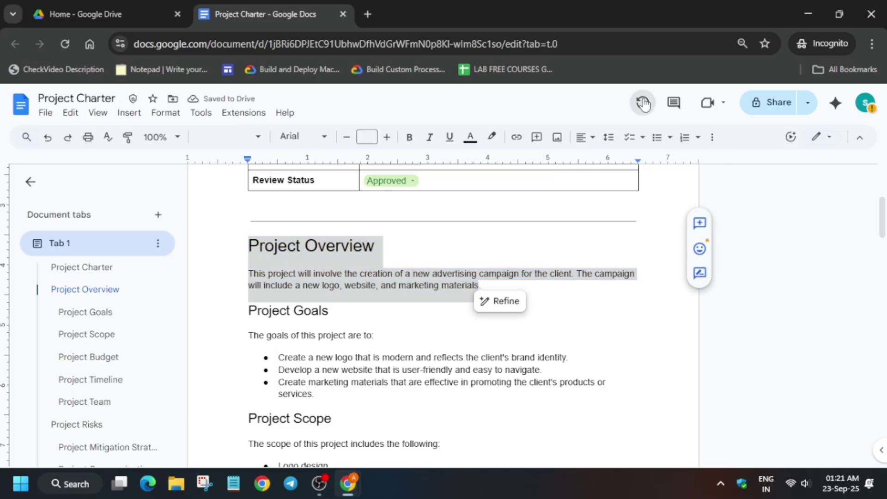
Make a copy of the current Project Charter version with the default name
{"action": "left_click", "coordinate": [863, 185]}
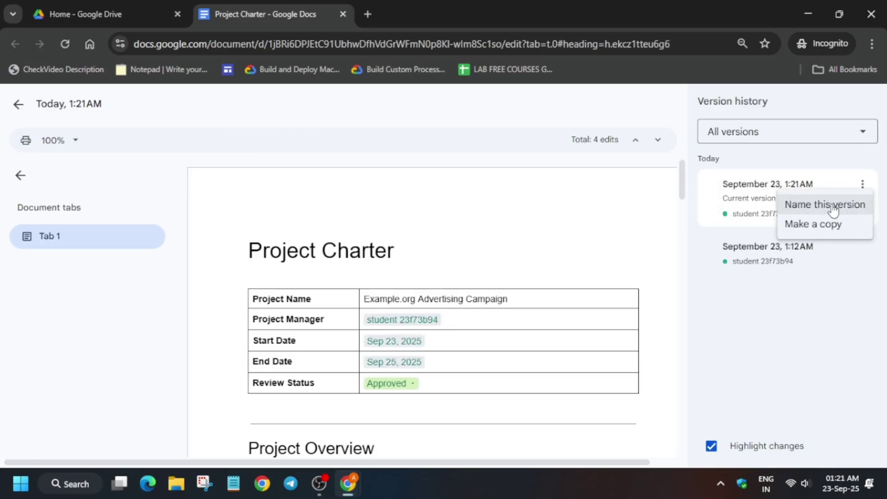
{"action": "left_click", "coordinate": [851, 203]}
{"action": "key", "text": "Escape"}
{"action": "left_click", "coordinate": [861, 186]}
{"action": "left_click", "coordinate": [817, 222]}
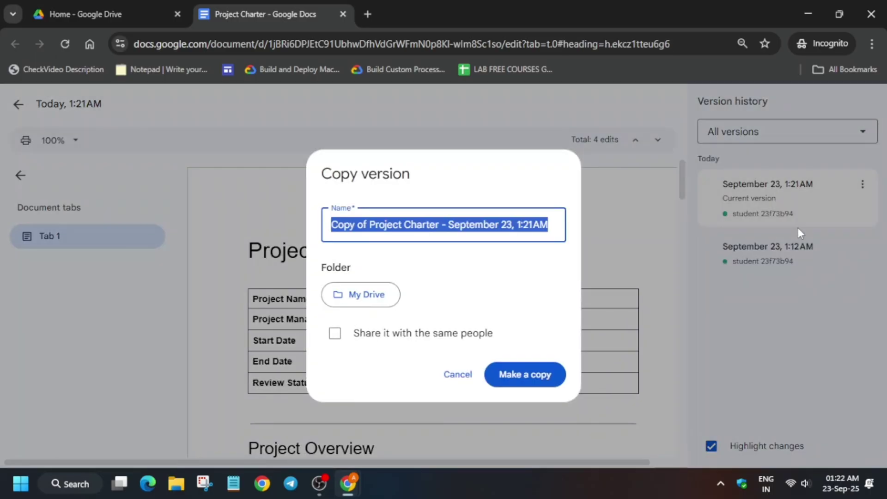
{"action": "left_click", "coordinate": [553, 373]}
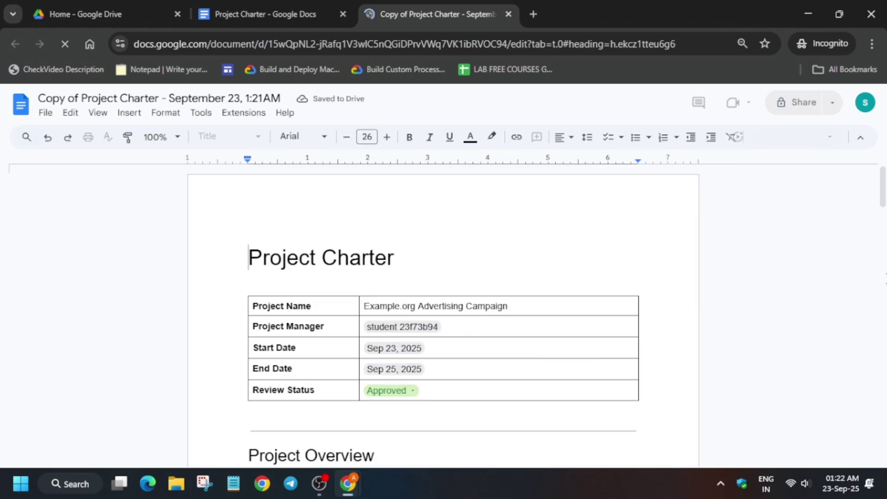
Check the Task 1 version-history progress in the lab instructions
{"action": "key", "text": "alt+Tab"}
{"action": "left_click", "coordinate": [832, 244]}
{"action": "scroll", "coordinate": [463, 310], "scroll_direction": "down", "scroll_amount": 15}
{"action": "left_click", "coordinate": [287, 153]}
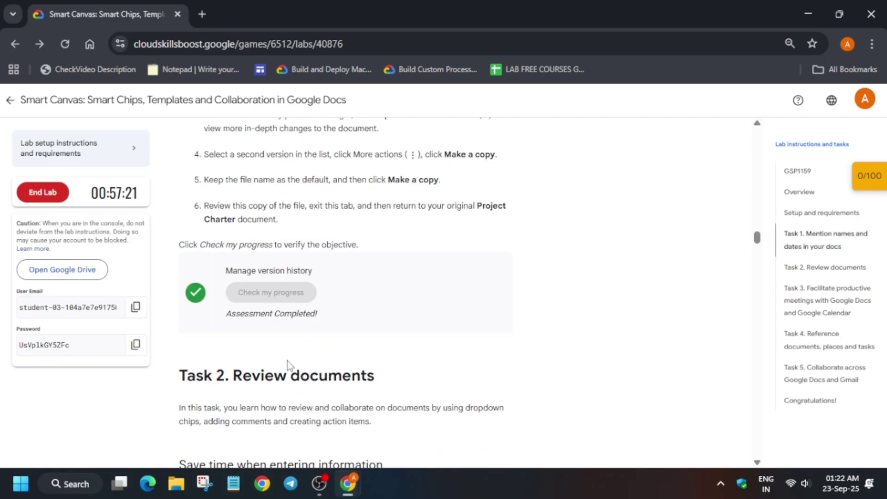
{"action": "scroll", "coordinate": [287, 365], "scroll_direction": "down", "scroll_amount": 15}
{"action": "scroll", "coordinate": [378, 323], "scroll_direction": "up", "scroll_amount": 5}
{"action": "scroll", "coordinate": [378, 323], "scroll_direction": "down", "scroll_amount": 5}
{"action": "left_click_drag", "start_coordinate": [152, 244], "coordinate": [532, 281]}
{"action": "left_click", "coordinate": [548, 290]}
{"action": "key", "text": "alt+Tab"}
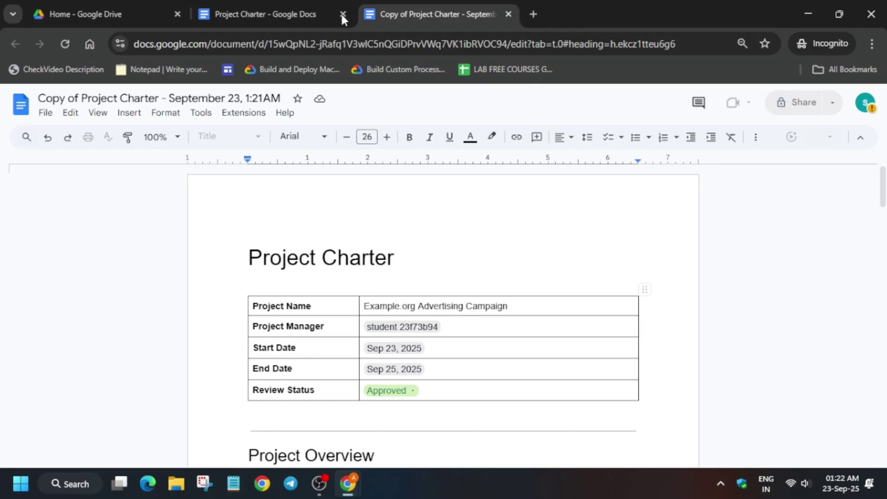
Close the original Project Charter document's tab
{"action": "left_click", "coordinate": [305, 15]}
{"action": "left_click", "coordinate": [343, 14]}
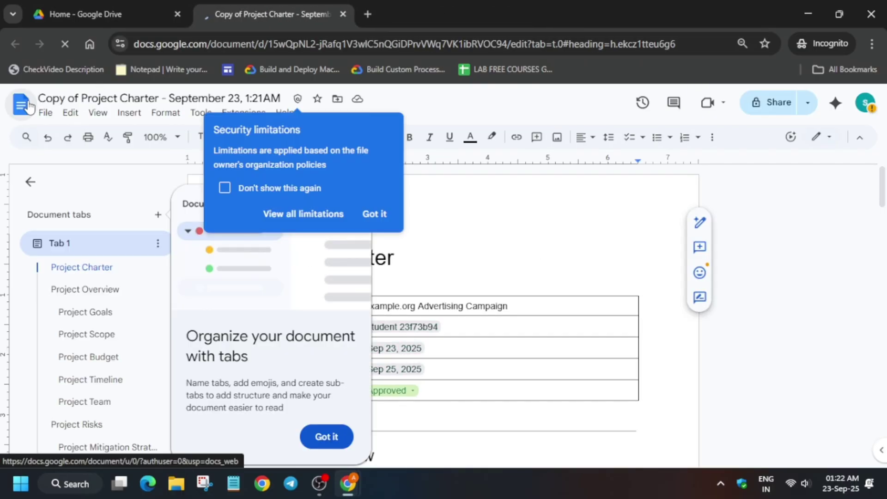
{"action": "left_click", "coordinate": [21, 104]}
{"action": "left_click", "coordinate": [104, 5]}
Go to Google Docs through the apps launcher and start a blank document
{"action": "left_click", "coordinate": [761, 106]}
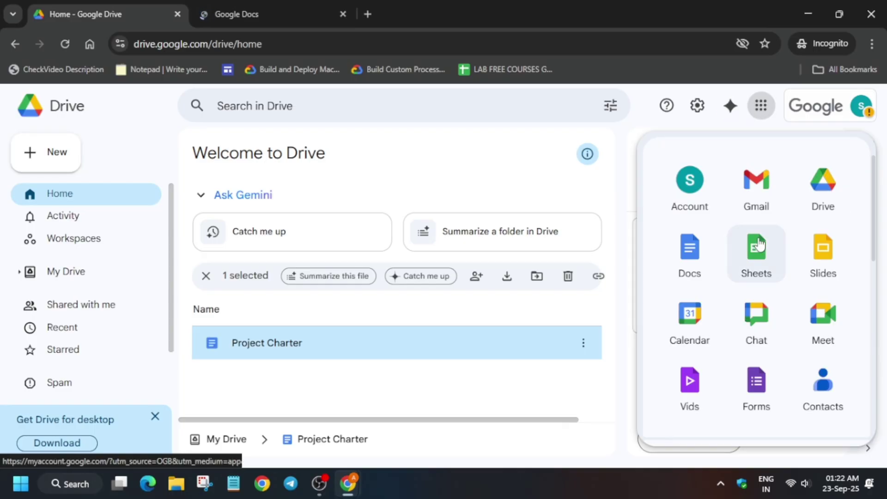
{"action": "left_click", "coordinate": [231, 6]}
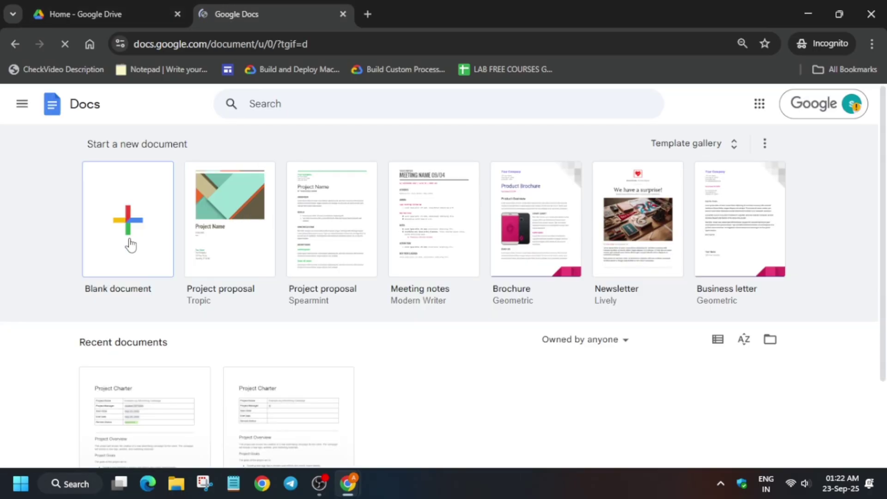
{"action": "left_click", "coordinate": [132, 242]}
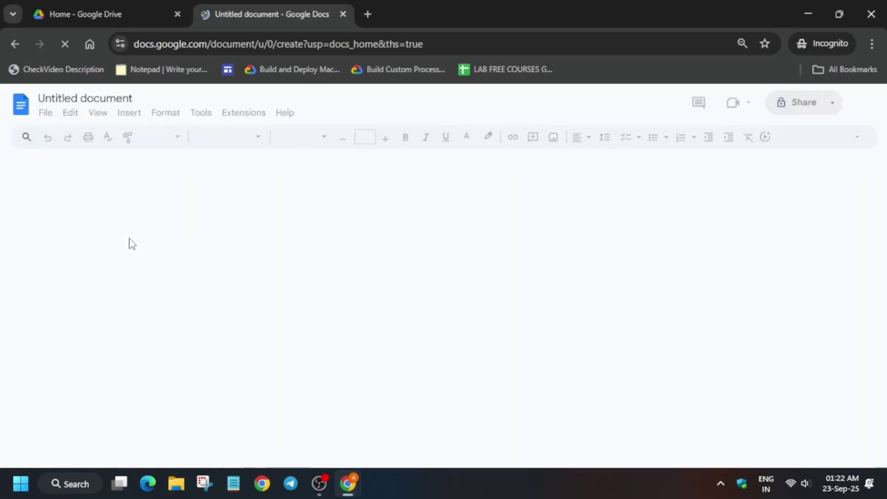
Copy the file name 'Collaborative Drafts' from the lab instructions
{"action": "key", "text": "alt+Tab"}
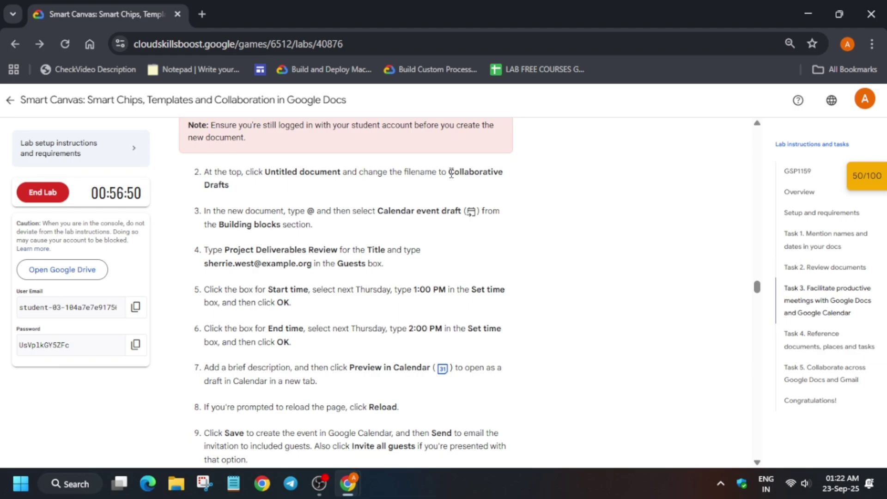
{"action": "left_click_drag", "start_coordinate": [448, 173], "coordinate": [230, 185]}
{"action": "key", "text": "ctrl+c"}
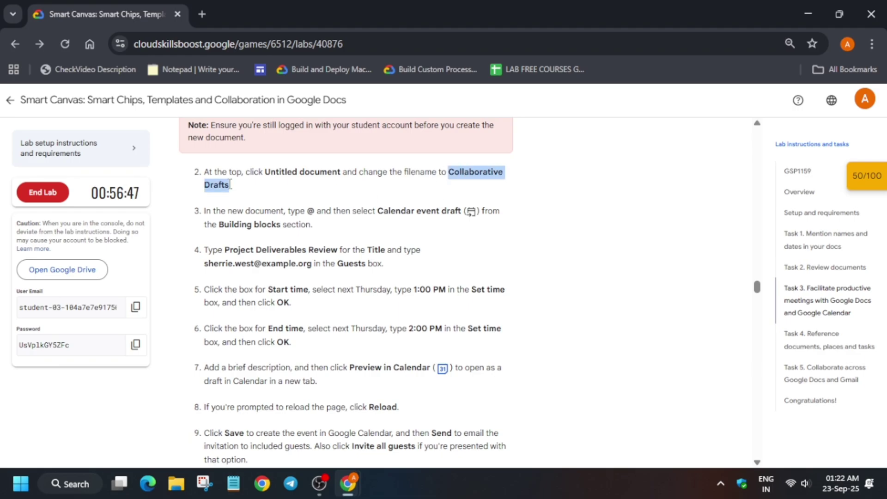
{"action": "key", "text": "alt+Tab"}
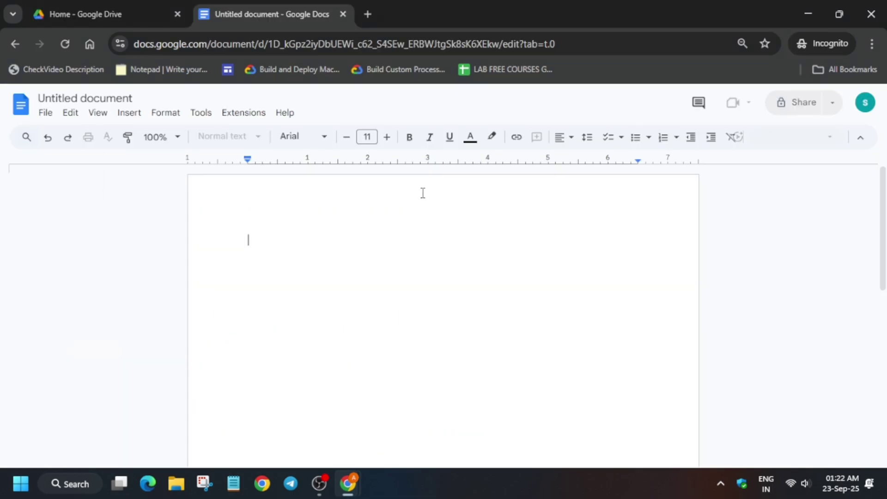
{"action": "left_click", "coordinate": [116, 99]}
Rename the untitled document to 'Collaborative Drafts'
{"action": "triple_click", "coordinate": [117, 98]}
{"action": "key", "text": "ctrl+v"}
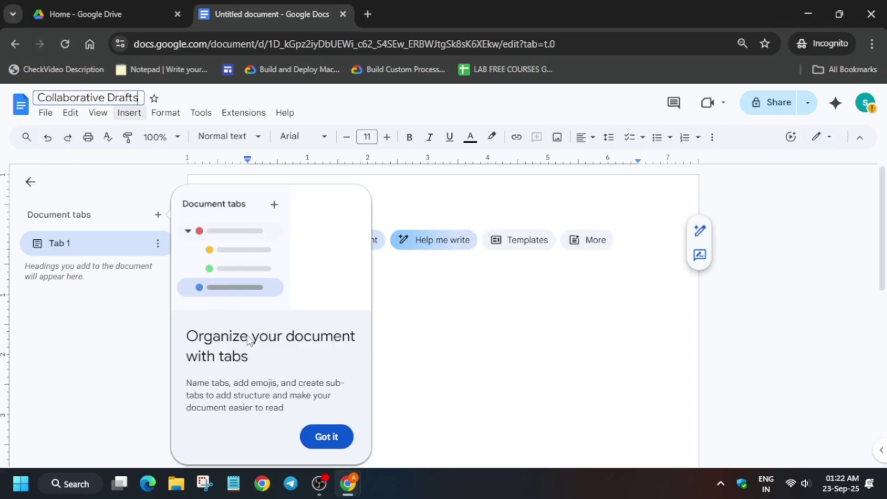
{"action": "left_click", "coordinate": [330, 436]}
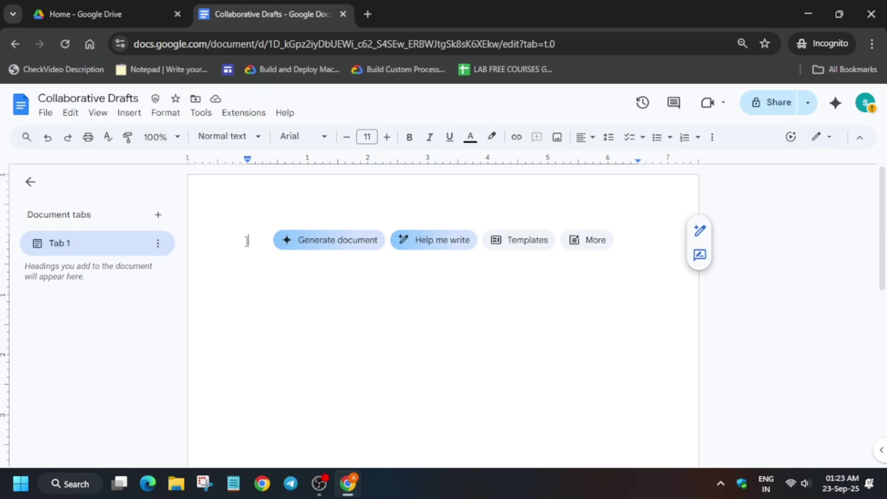
Insert a Calendar event draft building block with the @ menu
{"action": "type", "text": "@"}
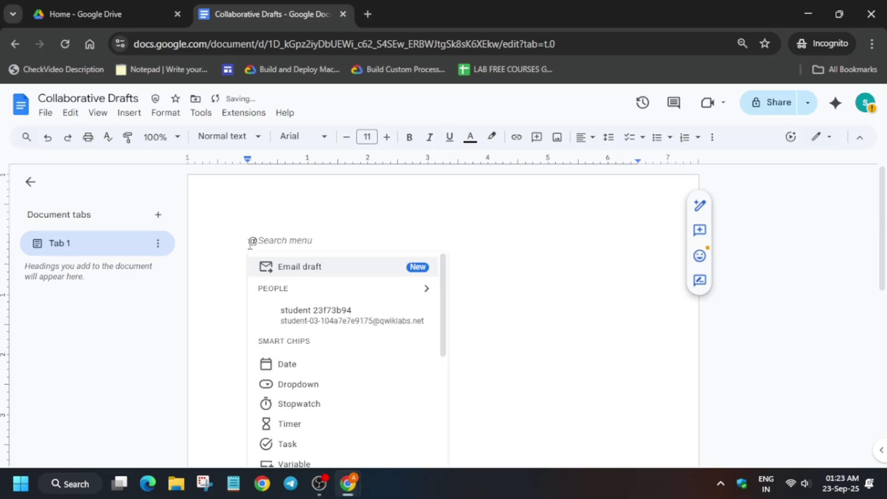
{"action": "scroll", "coordinate": [340, 361], "scroll_direction": "down", "scroll_amount": 10}
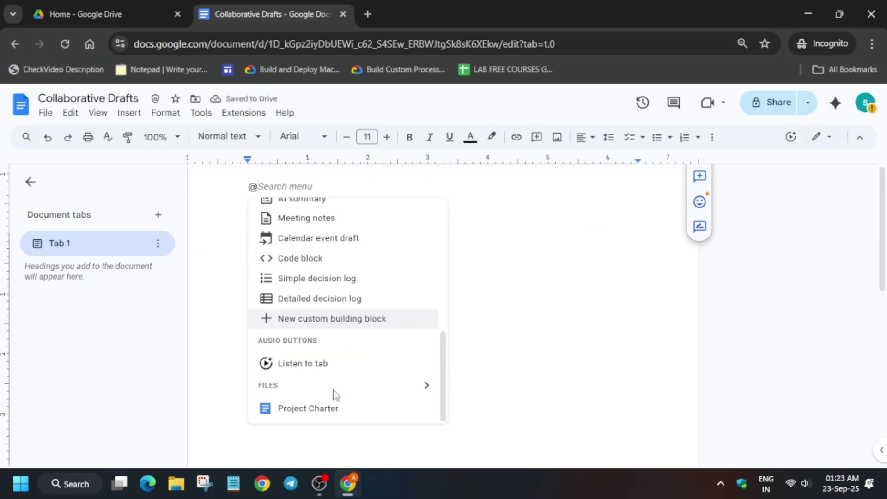
{"action": "left_click", "coordinate": [348, 232]}
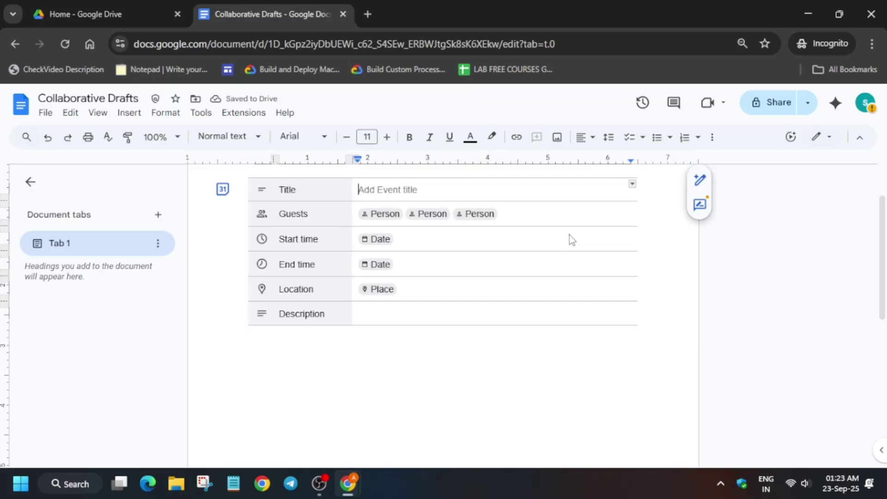
Paste 'Project Deliverables Review' into the event draft's Title field
{"action": "key", "text": "alt+Tab"}
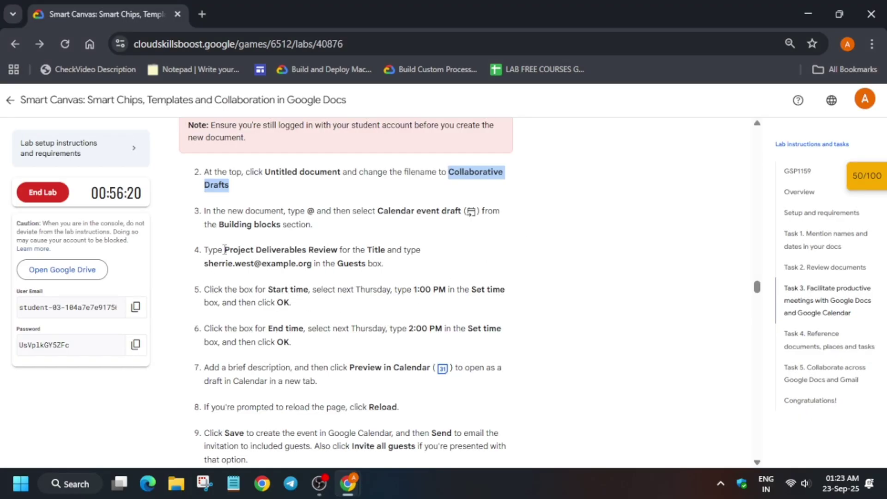
{"action": "left_click_drag", "start_coordinate": [226, 251], "coordinate": [338, 252]}
{"action": "key", "text": "ctrl+c"}
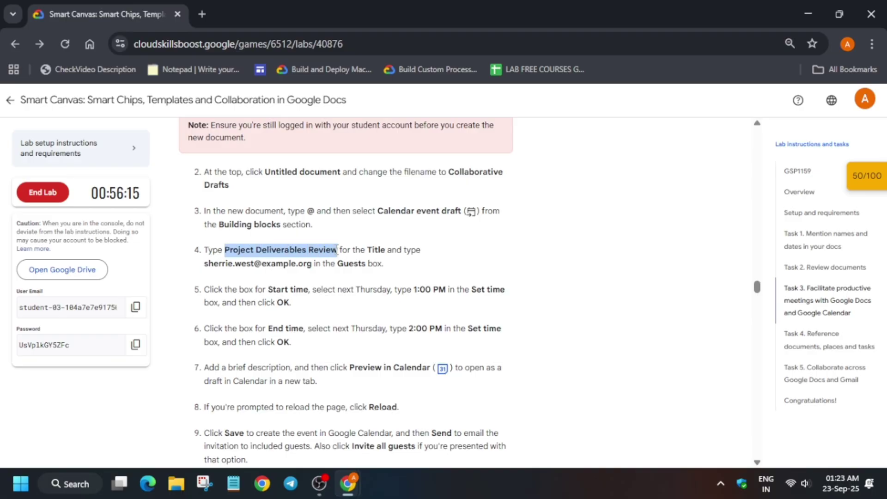
{"action": "key", "text": "alt+Tab"}
{"action": "left_click", "coordinate": [379, 190]}
{"action": "key", "text": "ctrl+v"}
Add the guest's e-mail address, copied from the instructions, to the Guests row
{"action": "key", "text": "alt+Tab"}
{"action": "left_click_drag", "start_coordinate": [206, 264], "coordinate": [313, 267]}
{"action": "key", "text": "ctrl+c"}
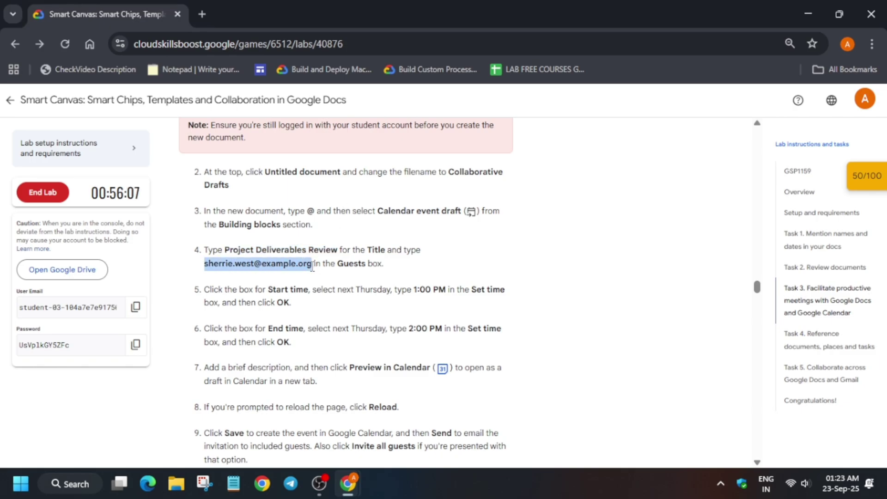
{"action": "key", "text": "alt+Tab"}
{"action": "left_click", "coordinate": [535, 215]}
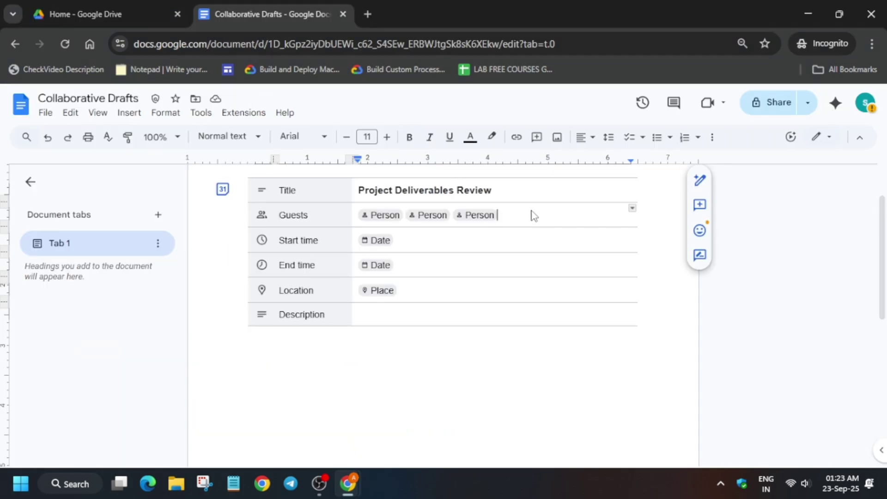
{"action": "type", "text": "@"}
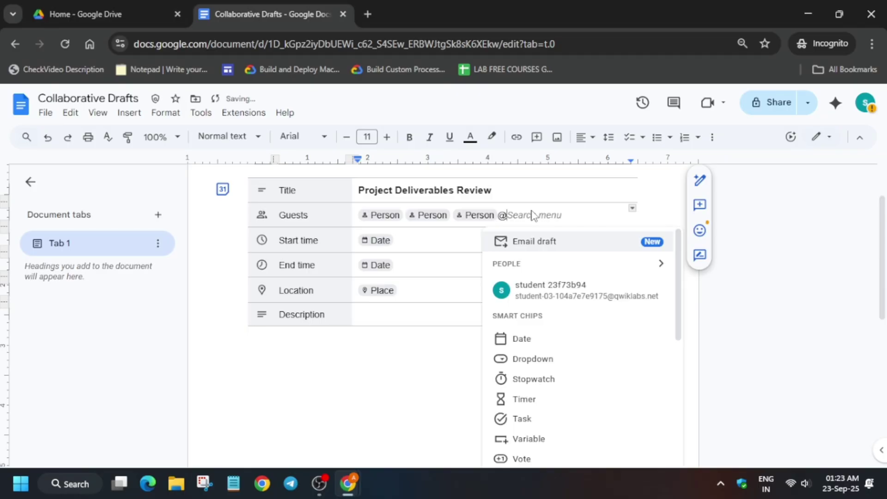
{"action": "key", "text": "ctrl+v"}
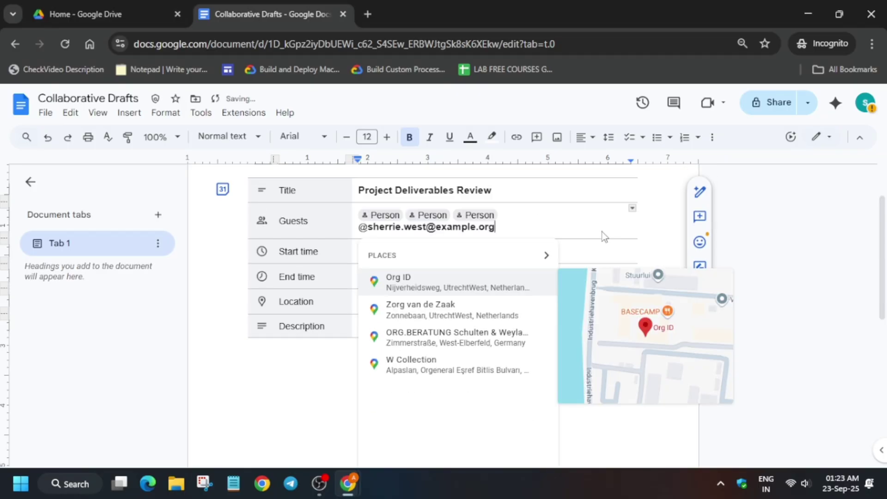
{"action": "key", "text": "Escape"}
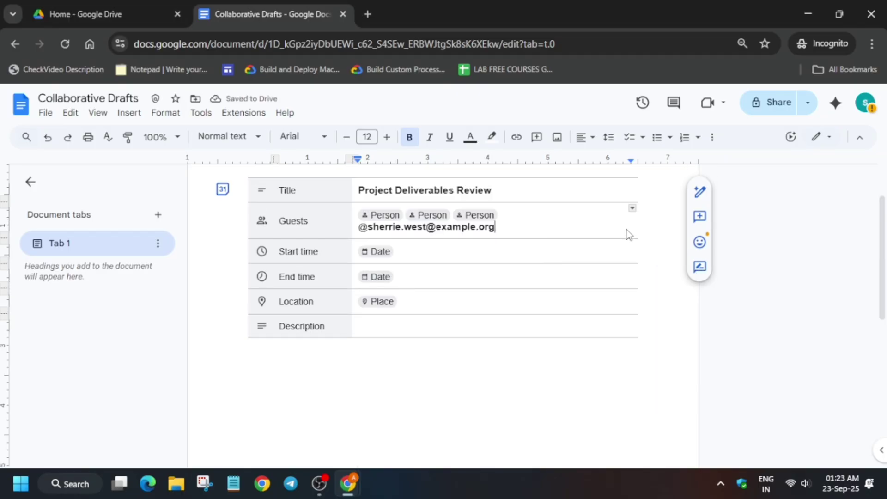
{"action": "left_click", "coordinate": [375, 254]}
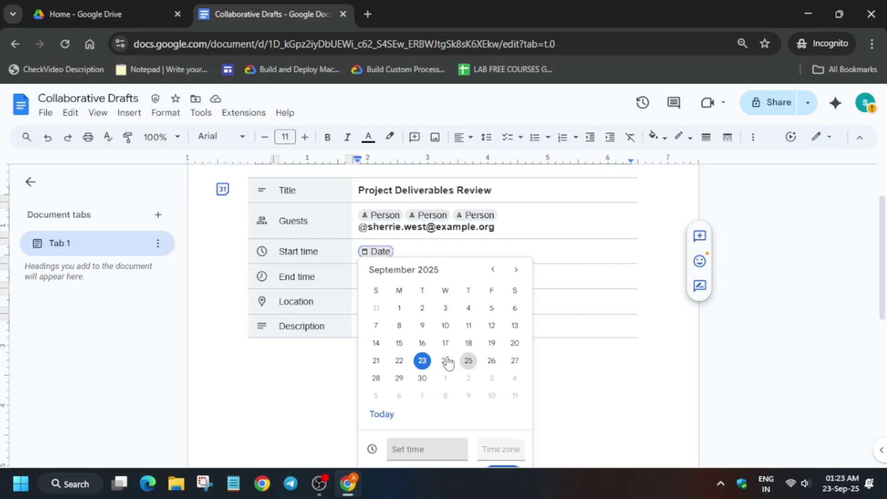
Set the event start time to Sep 25, 2025 at 1:00 PM
{"action": "key", "text": "alt+Tab"}
{"action": "scroll", "coordinate": [393, 266], "scroll_direction": "down", "scroll_amount": 1}
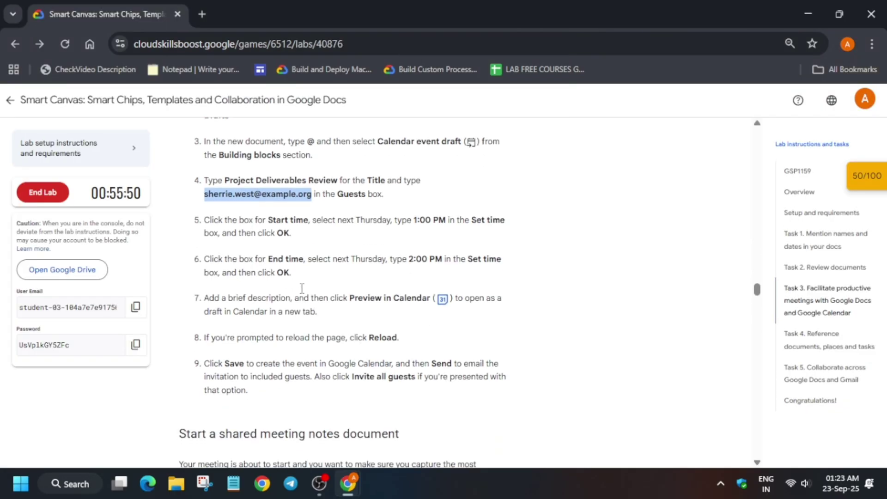
{"action": "left_click_drag", "start_coordinate": [208, 231], "coordinate": [388, 234]}
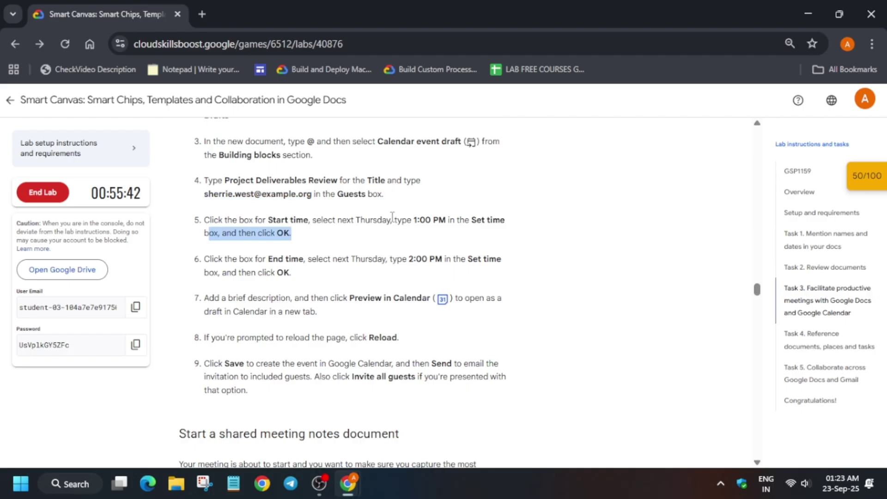
{"action": "double_click", "coordinate": [362, 220]}
{"action": "key", "text": "alt+Tab"}
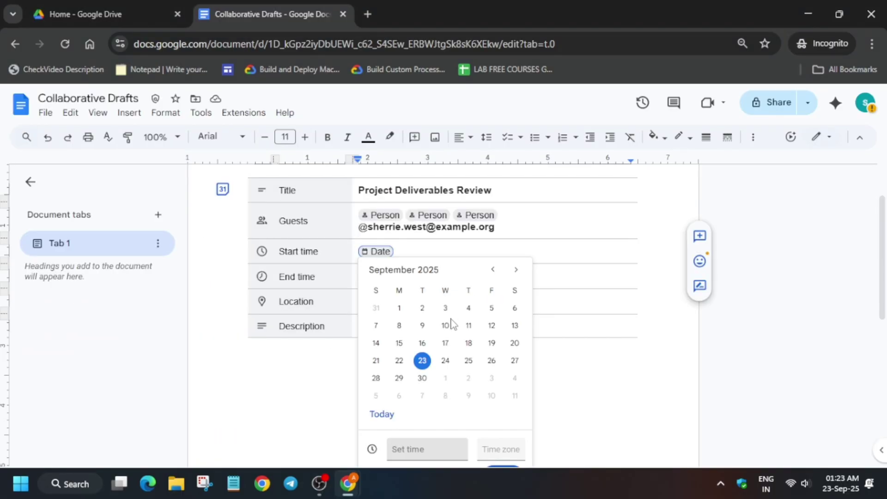
{"action": "left_click", "coordinate": [469, 361]}
{"action": "scroll", "coordinate": [444, 383], "scroll_direction": "down", "scroll_amount": 2}
{"action": "left_click", "coordinate": [416, 380]}
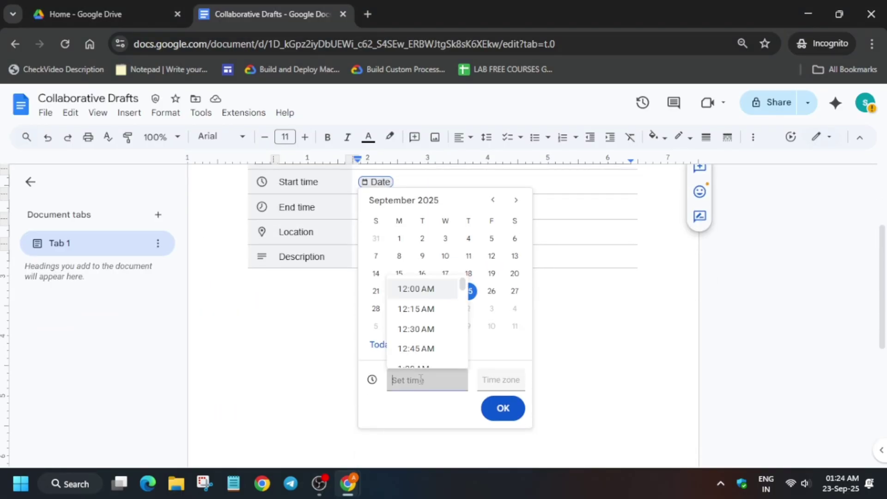
{"action": "scroll", "coordinate": [433, 340], "scroll_direction": "down", "scroll_amount": 2}
{"action": "scroll", "coordinate": [433, 340], "scroll_direction": "down", "scroll_amount": 20}
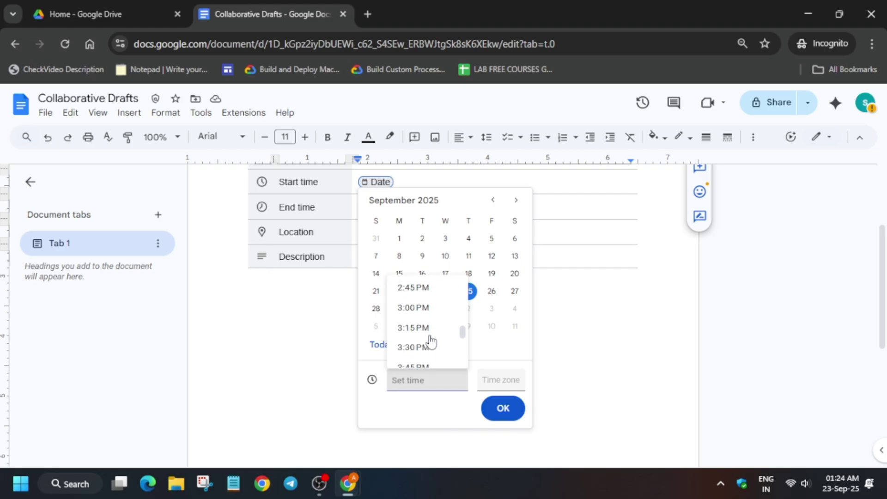
{"action": "scroll", "coordinate": [430, 340], "scroll_direction": "up", "scroll_amount": 2}
{"action": "left_click", "coordinate": [431, 292]}
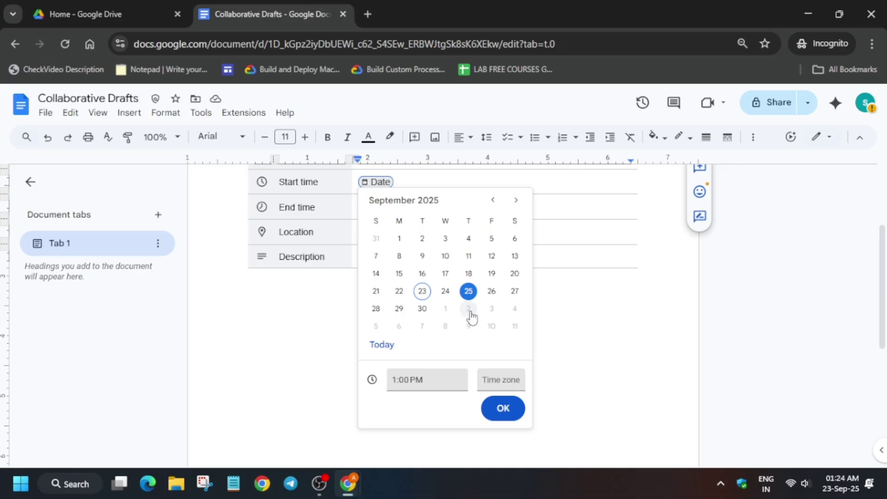
{"action": "left_click", "coordinate": [515, 411]}
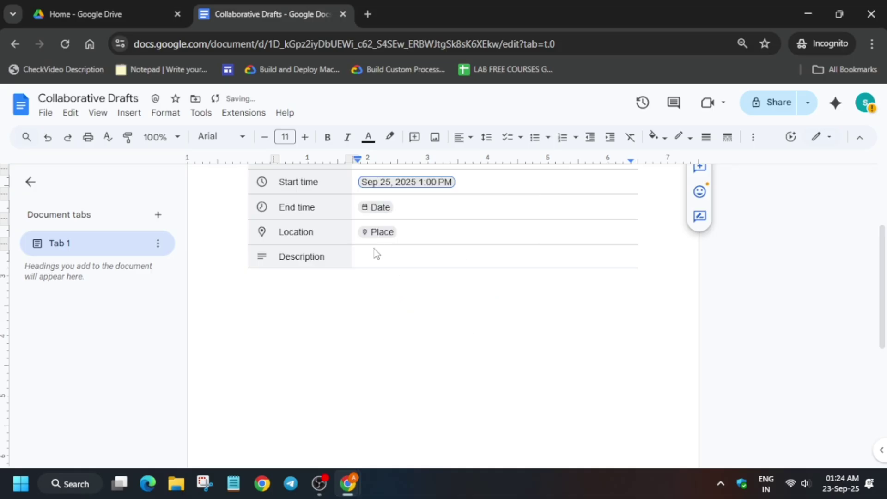
Set the event end time to Oct 2, 2025 at 2:00 PM
{"action": "left_click", "coordinate": [382, 209]}
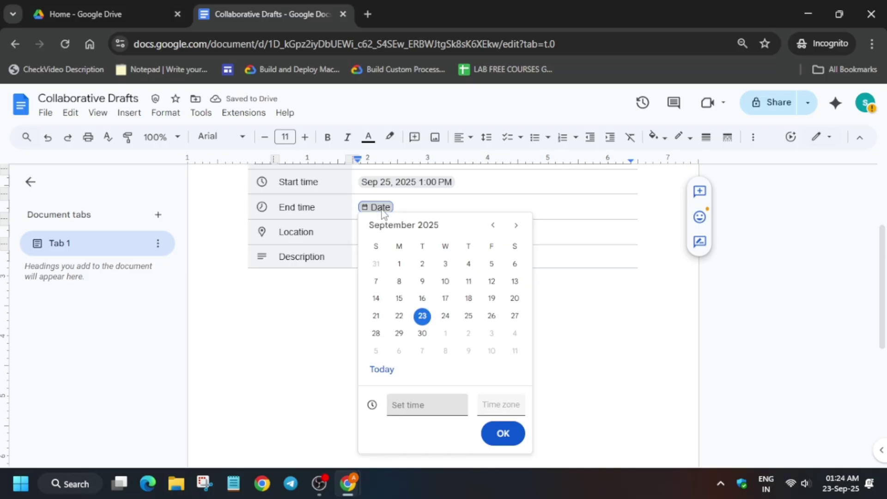
{"action": "left_click", "coordinate": [468, 334]}
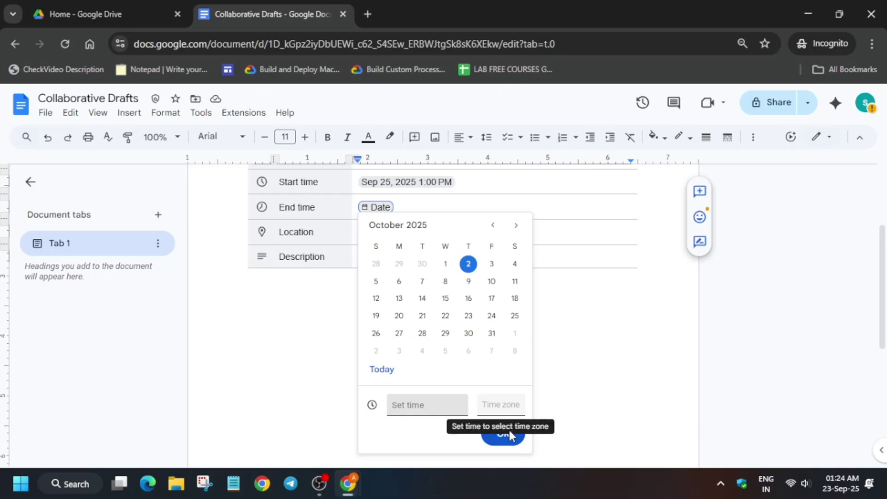
{"action": "left_click", "coordinate": [418, 405]}
{"action": "scroll", "coordinate": [416, 365], "scroll_direction": "down", "scroll_amount": 10}
{"action": "scroll", "coordinate": [418, 377], "scroll_direction": "down", "scroll_amount": 12}
{"action": "scroll", "coordinate": [423, 328], "scroll_direction": "up", "scroll_amount": 2}
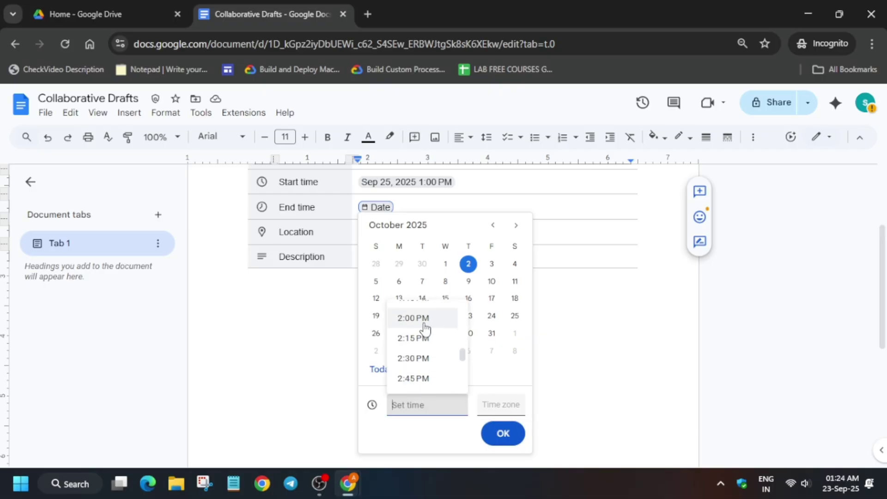
{"action": "left_click", "coordinate": [424, 328]}
{"action": "key", "text": "alt+Tab"}
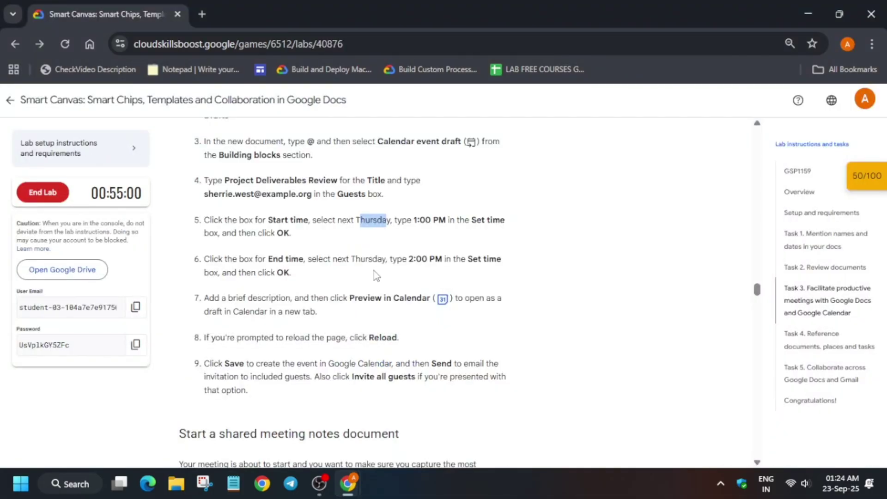
{"action": "key", "text": "alt+Tab"}
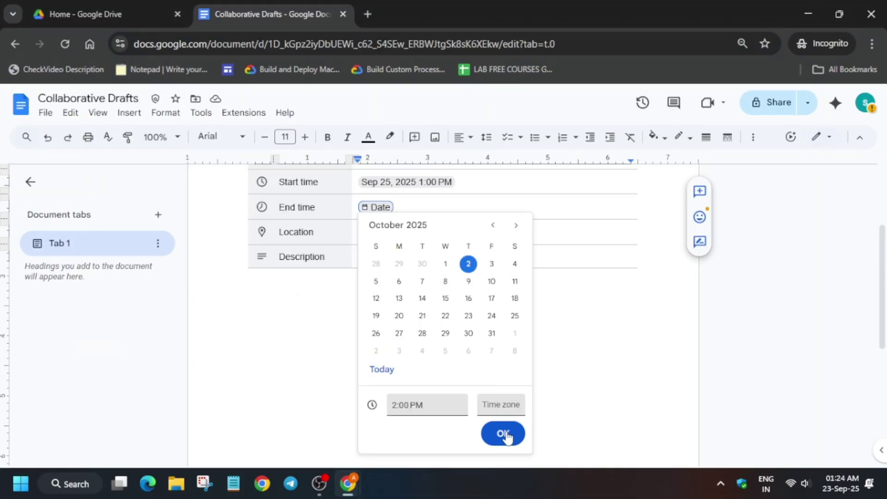
{"action": "left_click", "coordinate": [504, 434]}
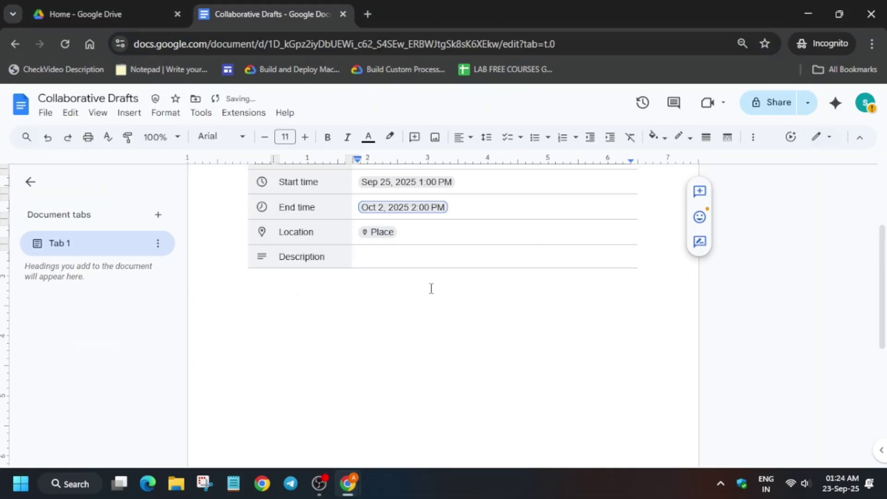
Enter 'Subscribe the channel' as the event description
{"action": "left_click", "coordinate": [433, 260]}
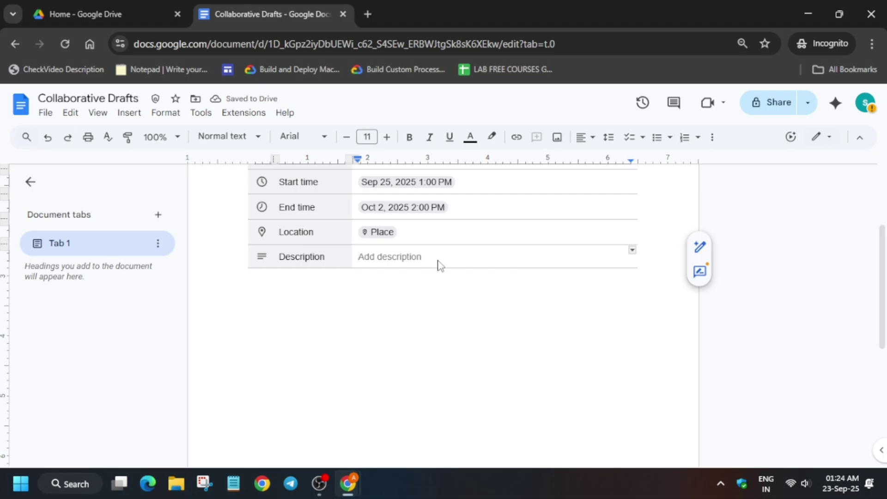
{"action": "type", "text": "Subscribe the channel"}
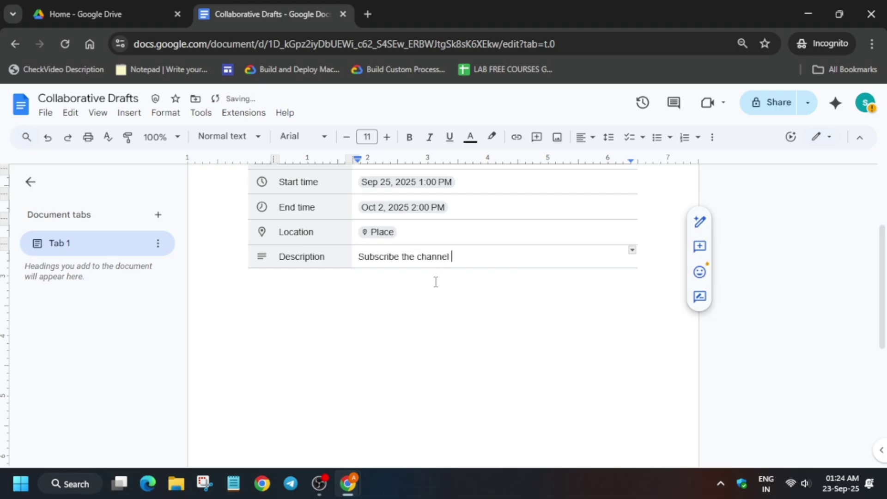
{"action": "left_click", "coordinate": [345, 301]}
{"action": "scroll", "coordinate": [317, 327], "scroll_direction": "up", "scroll_amount": 3}
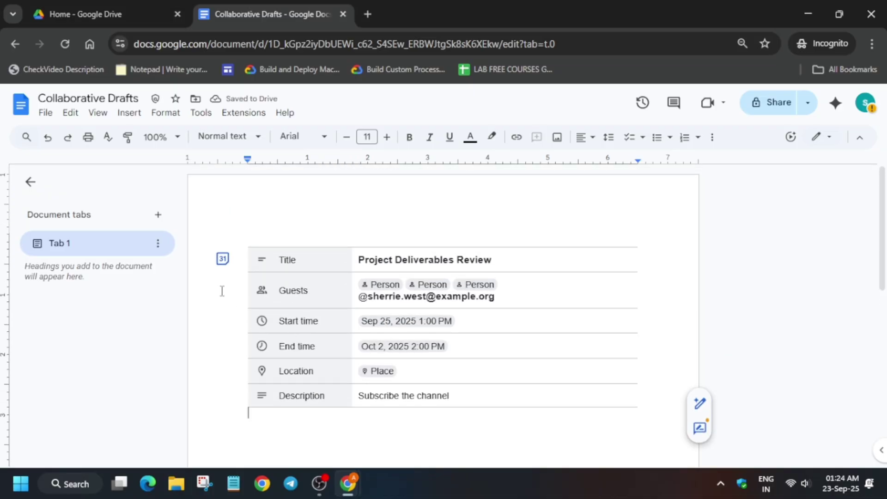
{"action": "left_click", "coordinate": [223, 260]}
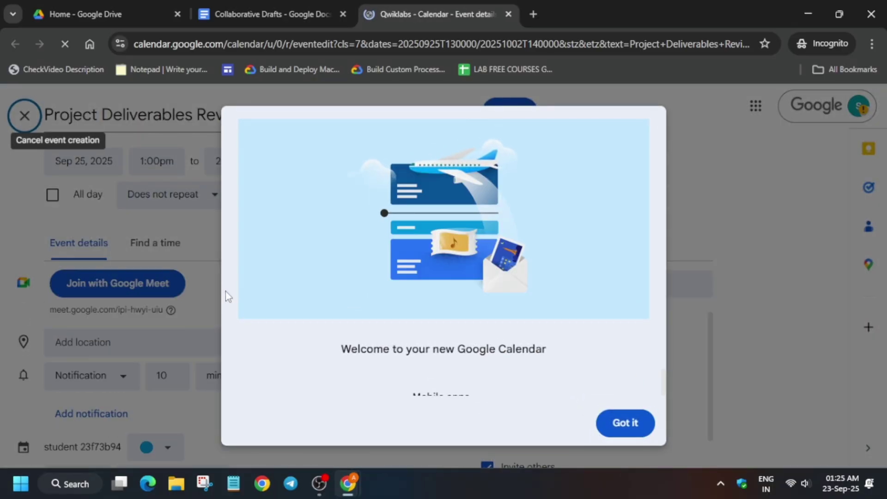
Dismiss the Calendar welcome message and reload the event page
{"action": "left_click", "coordinate": [644, 432]}
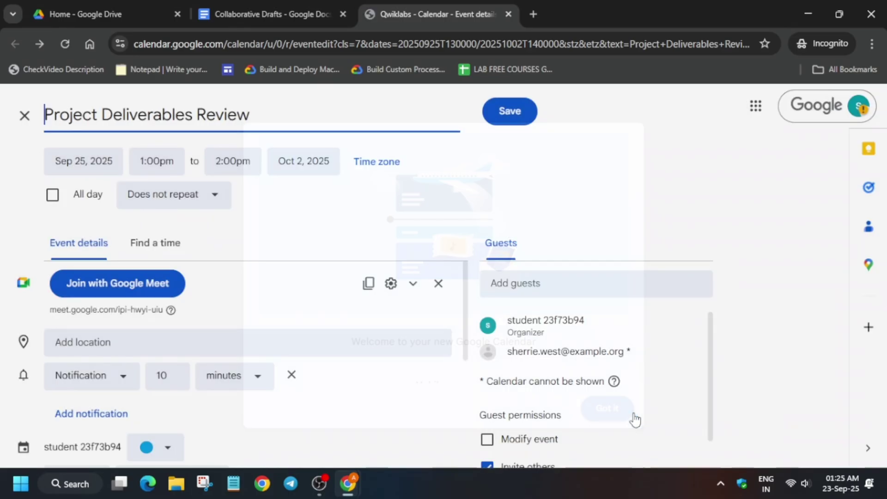
{"action": "key", "text": "ctrl+r"}
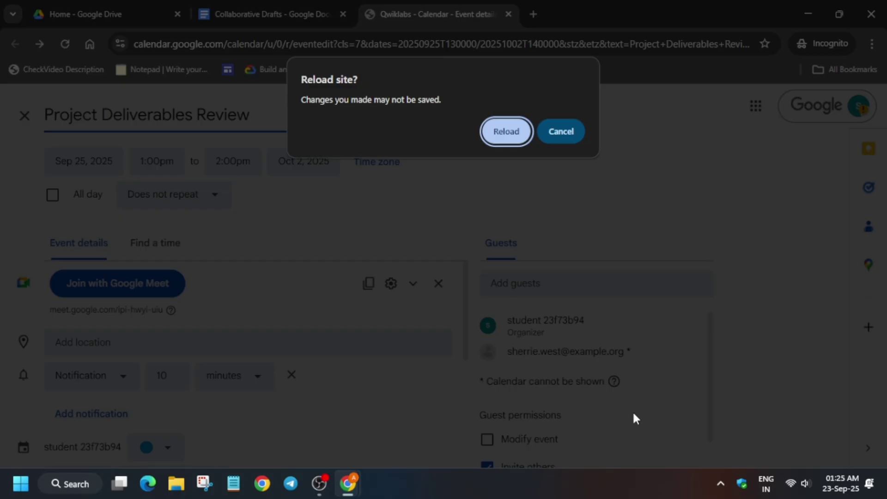
Reload Calendar, then save Project Deliverables Review and invite all guests, including outside ones
{"action": "left_click", "coordinate": [511, 127]}
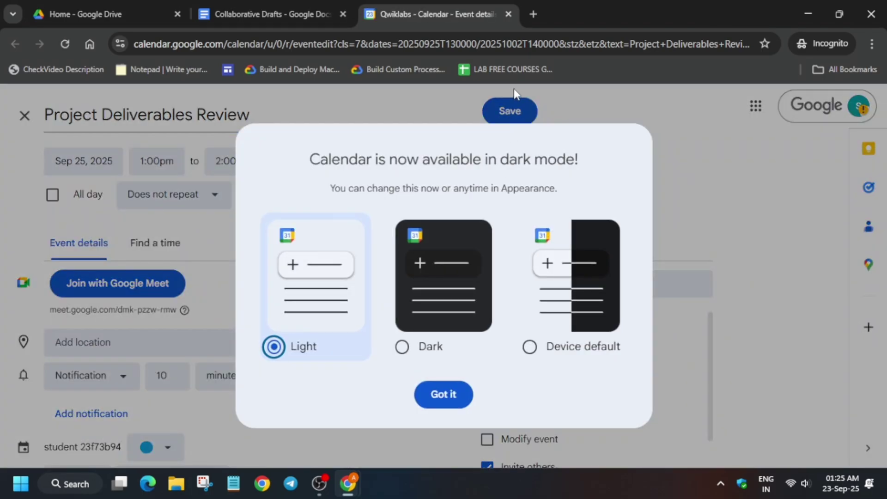
{"action": "left_click", "coordinate": [444, 395]}
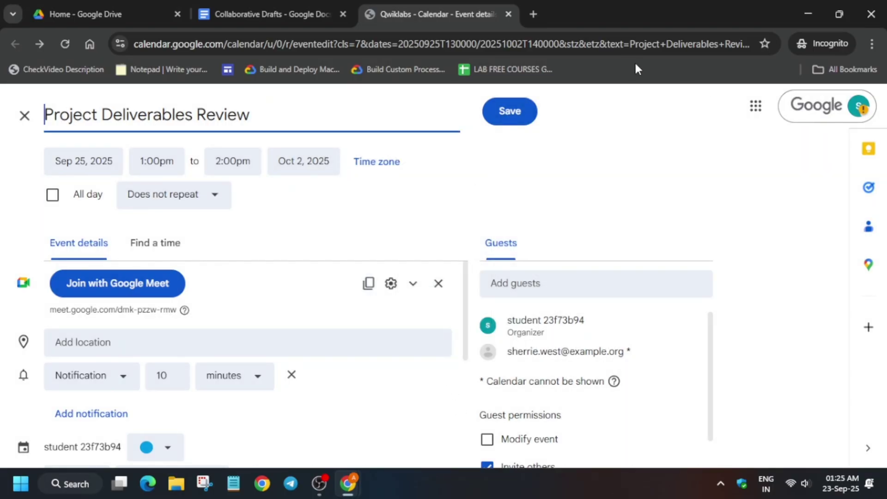
{"action": "left_click", "coordinate": [509, 111]}
{"action": "left_click", "coordinate": [587, 310]}
{"action": "left_click", "coordinate": [578, 313]}
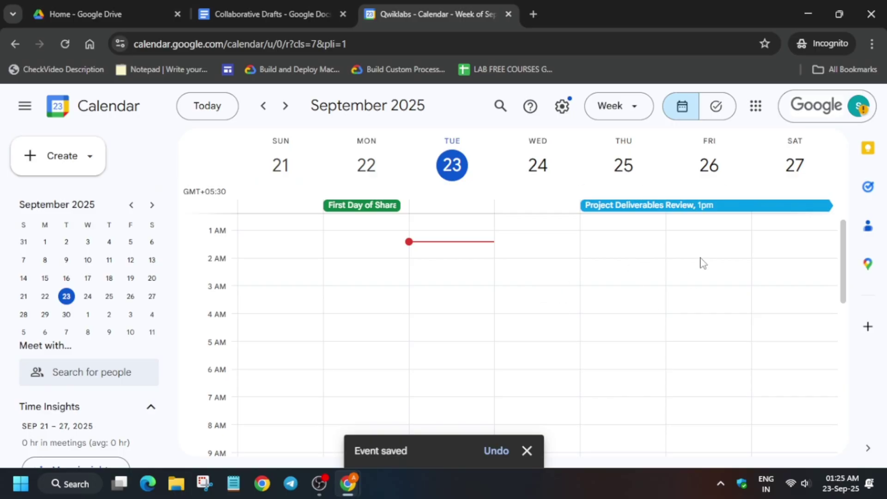
Check the lab instructions, then return to the Calendar week view
{"action": "key", "text": "alt+Tab"}
{"action": "scroll", "coordinate": [336, 296], "scroll_direction": "down", "scroll_amount": 3}
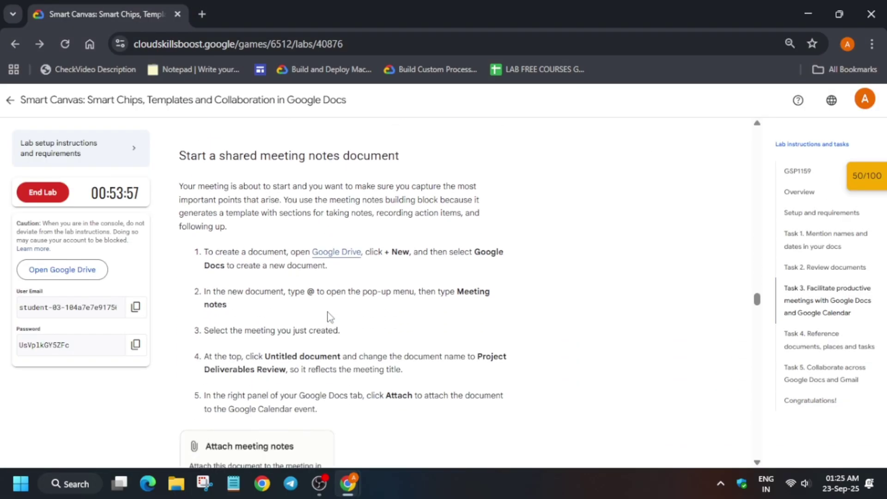
{"action": "key", "text": "alt+Tab"}
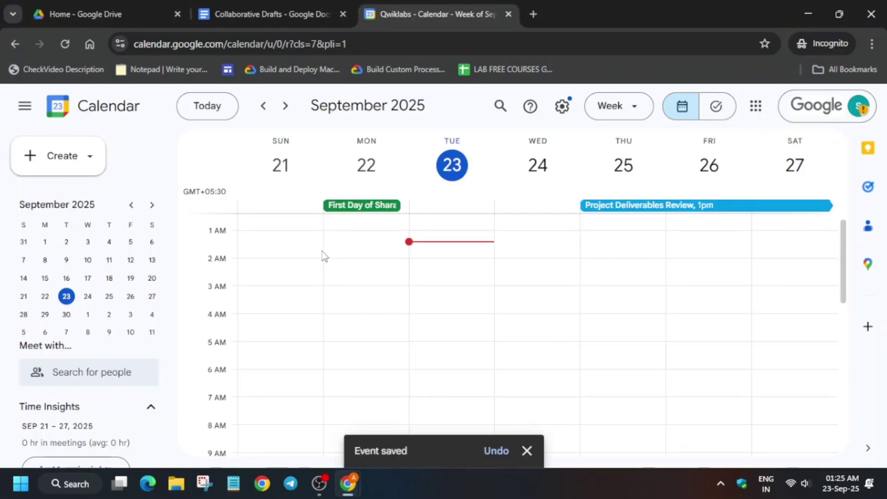
Open Google Docs from Drive's apps grid and start a blank Untitled document
{"action": "left_click", "coordinate": [234, 14]}
{"action": "left_click", "coordinate": [20, 105]}
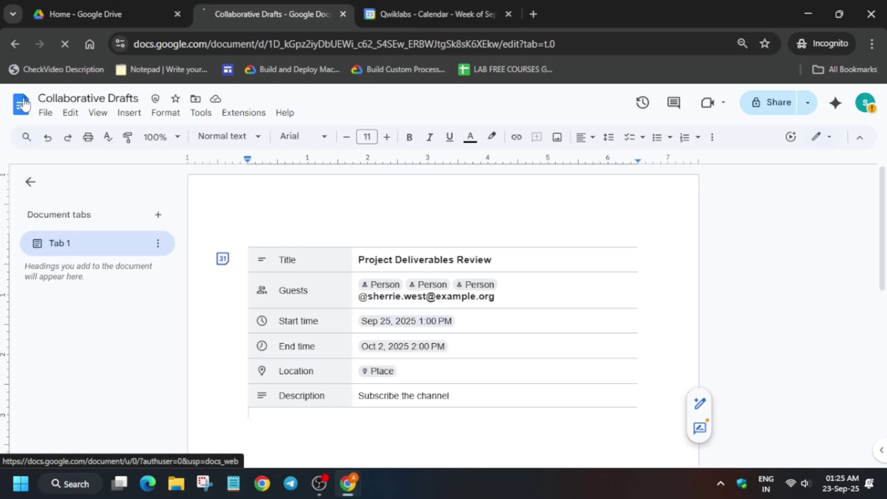
{"action": "left_click", "coordinate": [99, 10]}
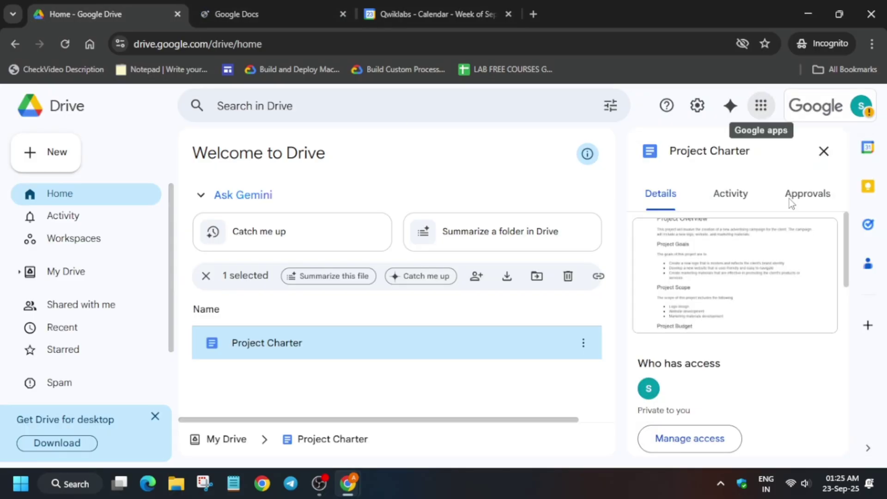
{"action": "left_click", "coordinate": [758, 105]}
{"action": "left_click", "coordinate": [689, 252]}
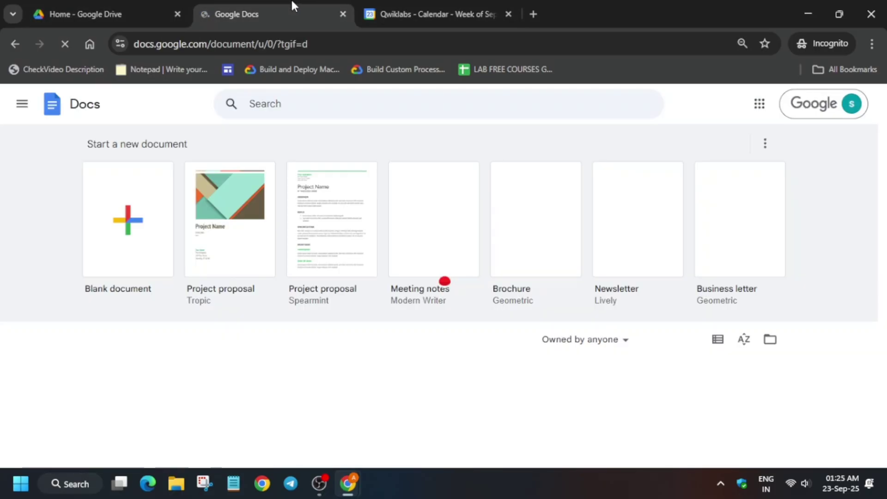
{"action": "left_click", "coordinate": [131, 175]}
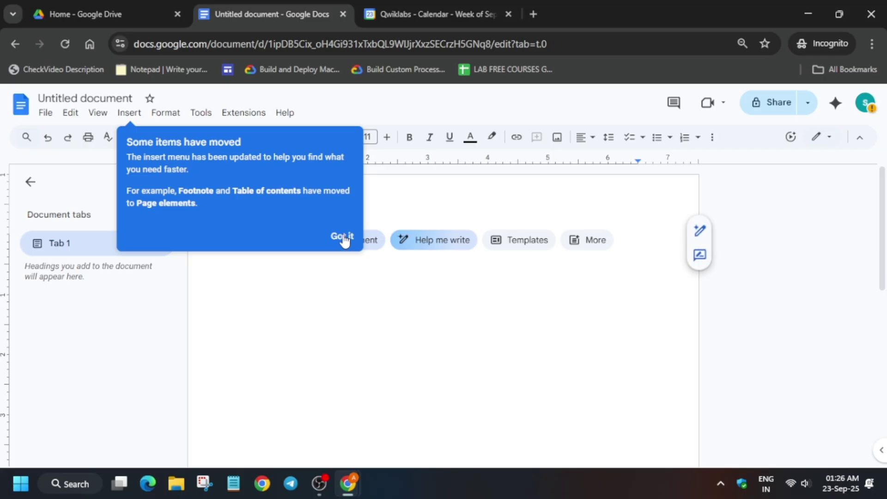
{"action": "left_click", "coordinate": [343, 240]}
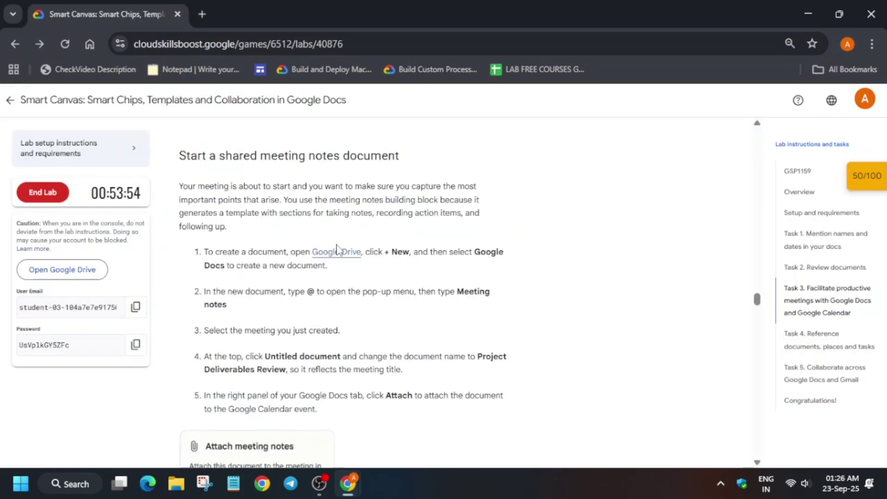
Copy the name from the lab and rename the document 'Project Deliverables Review'
{"action": "scroll", "coordinate": [313, 291], "scroll_direction": "down", "scroll_amount": 2}
{"action": "scroll", "coordinate": [312, 292], "scroll_direction": "down", "scroll_amount": 1}
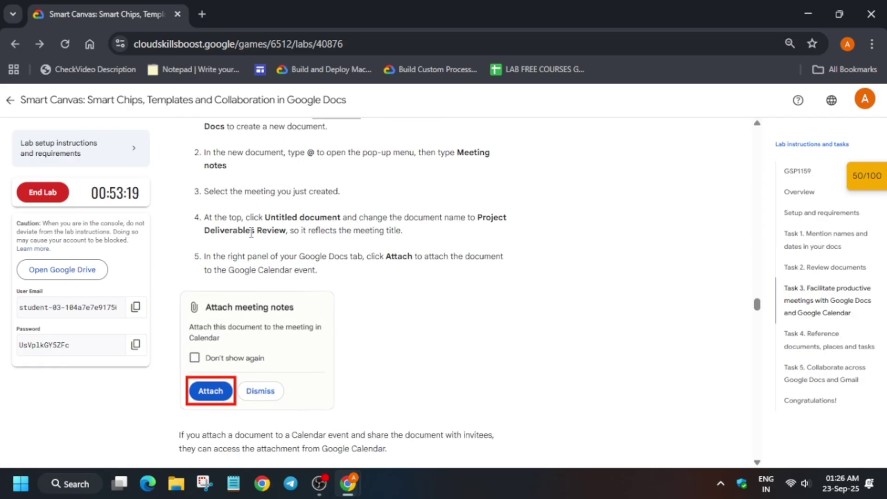
{"action": "scroll", "coordinate": [472, 215], "scroll_direction": "up", "scroll_amount": 4}
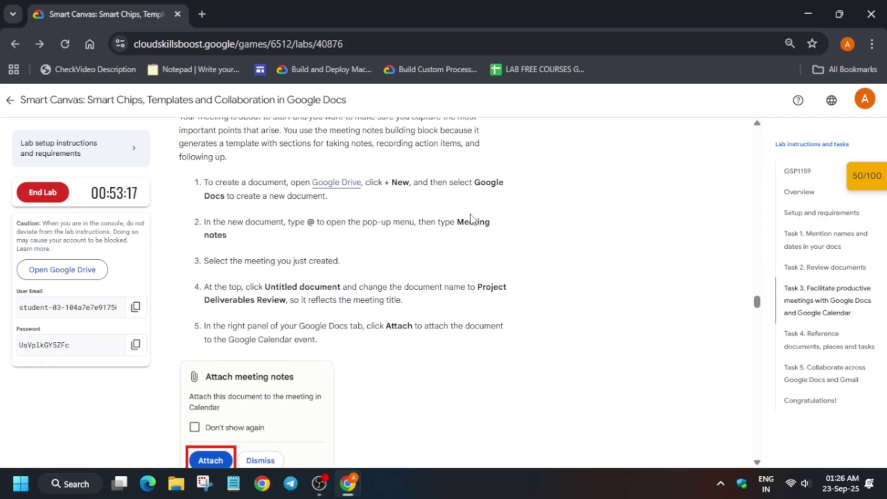
{"action": "scroll", "coordinate": [472, 203], "scroll_direction": "down", "scroll_amount": 3}
{"action": "left_click_drag", "start_coordinate": [477, 286], "coordinate": [290, 300]}
{"action": "key", "text": "ctrl+c"}
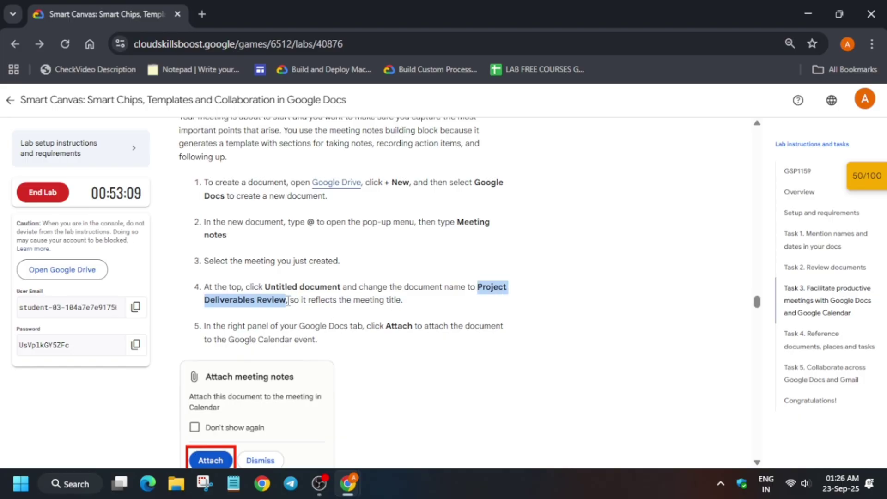
{"action": "key", "text": "alt+Tab"}
{"action": "left_click", "coordinate": [131, 94]}
{"action": "key", "text": "ctrl+v"}
{"action": "left_click", "coordinate": [239, 258]}
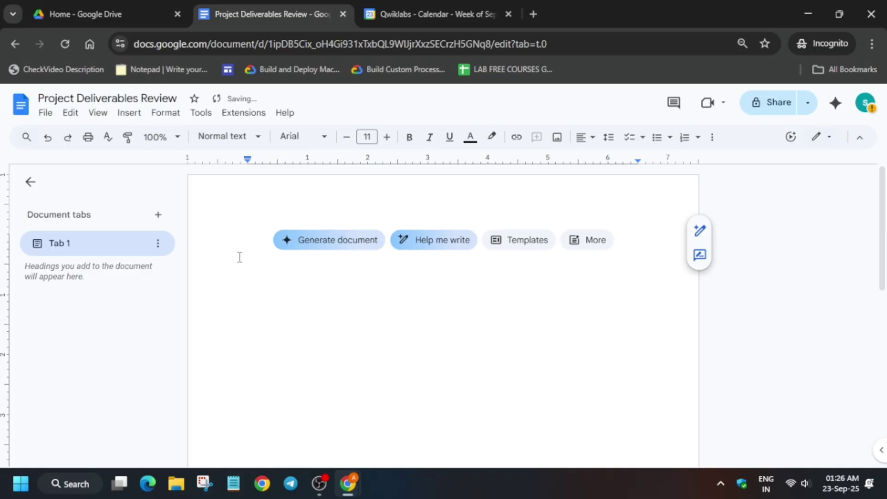
{"action": "left_click", "coordinate": [246, 252]}
Insert the Project Deliverables Review event as meeting notes and type 'Like the video' as the first note
{"action": "type", "text": "@"}
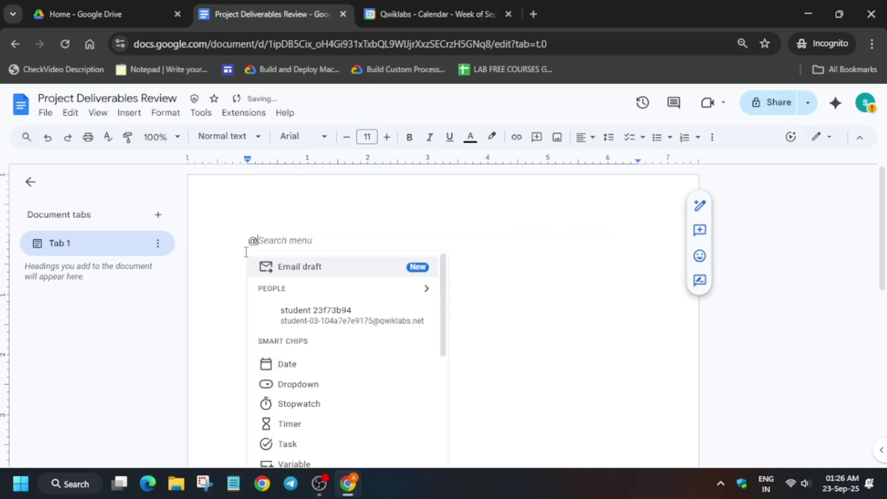
{"action": "scroll", "coordinate": [352, 382], "scroll_direction": "down", "scroll_amount": 6}
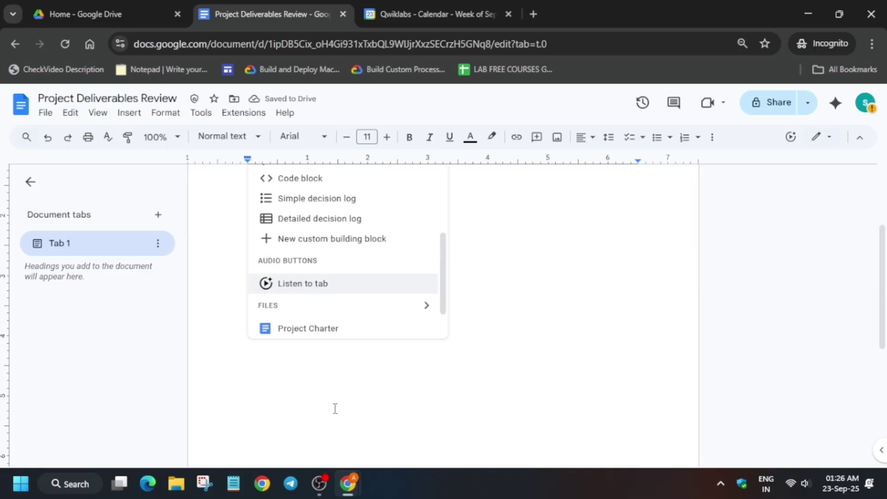
{"action": "scroll", "coordinate": [396, 306], "scroll_direction": "down", "scroll_amount": 3}
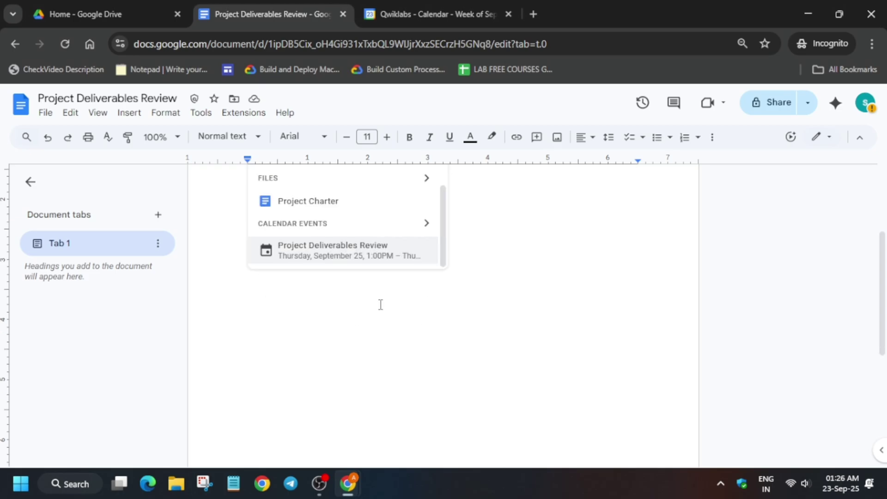
{"action": "left_click", "coordinate": [365, 247]}
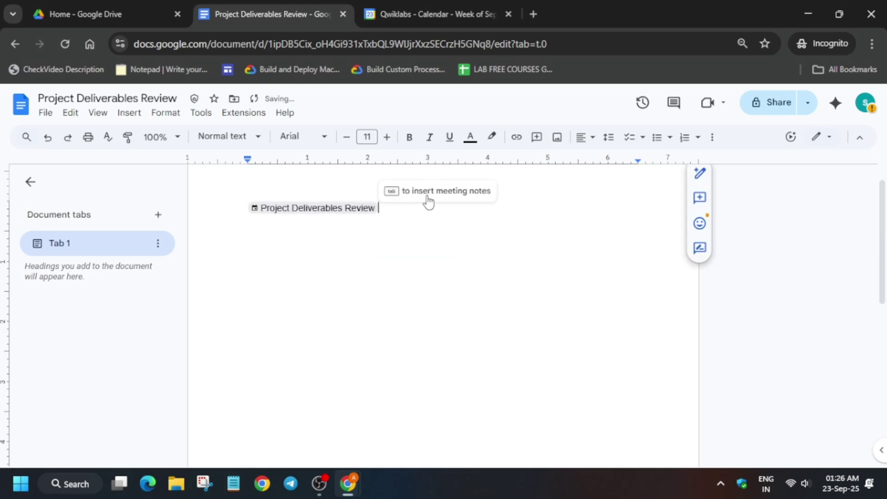
{"action": "key", "text": "Tab"}
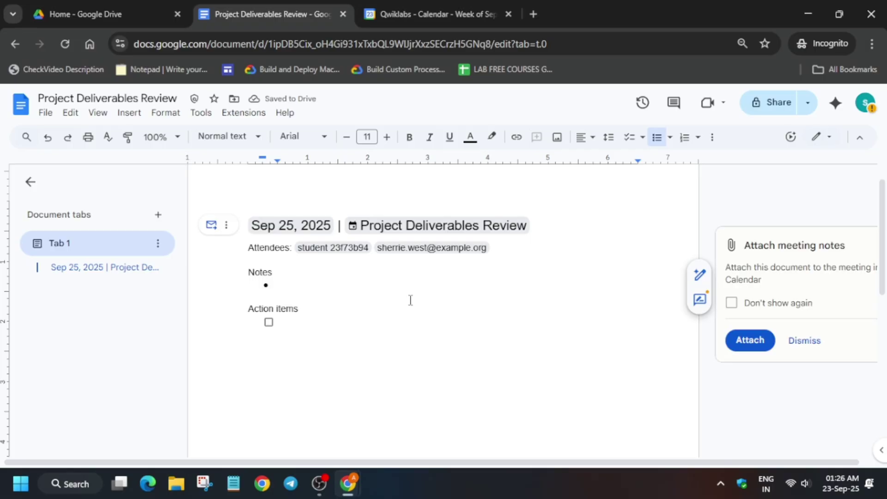
{"action": "type", "text": "Like the video"}
Add Notes bullets 'subscribe the channel' and 'Join the telegram channel'
{"action": "key", "text": "Return"}
{"action": "type", "text": "subscribe the channel"}
{"action": "key", "text": "Return"}
{"action": "type", "text": "Join "}
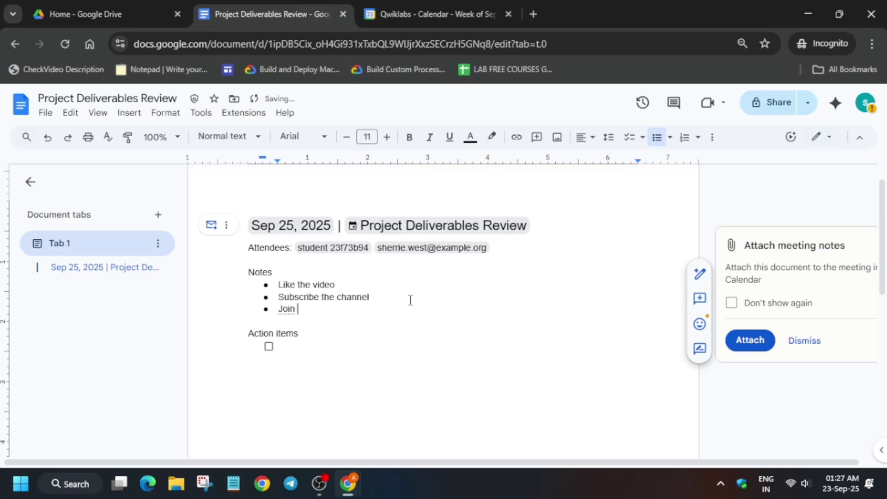
{"action": "type", "text": "the telegram channel"}
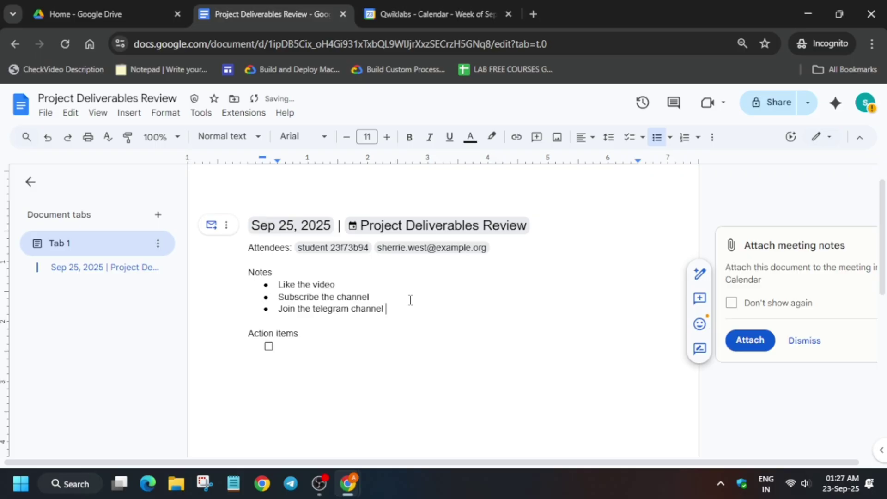
{"action": "key", "text": "alt+Tab"}
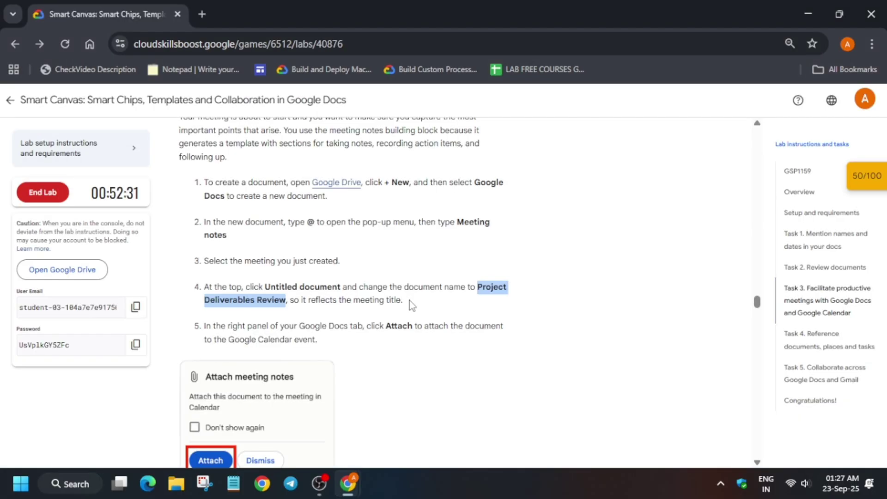
{"action": "key", "text": "alt+Tab"}
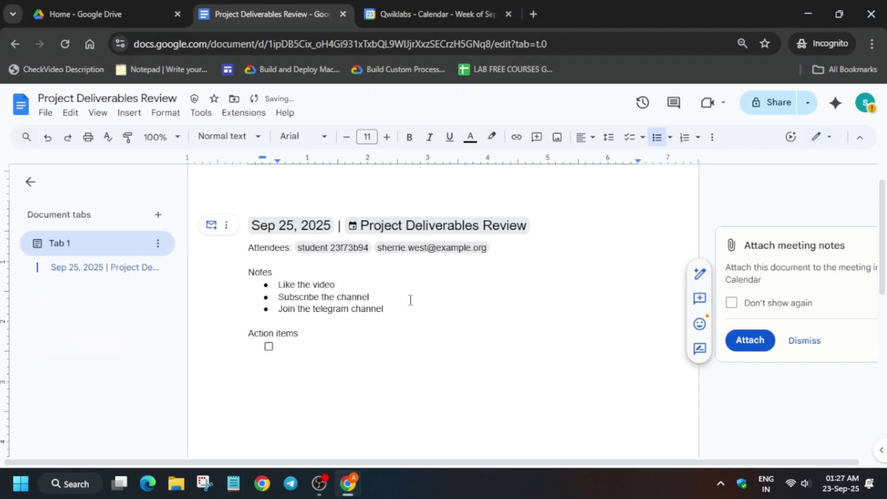
Attach the document to the Project Deliverables Review event and run the lab's progress check
{"action": "left_click", "coordinate": [478, 236]}
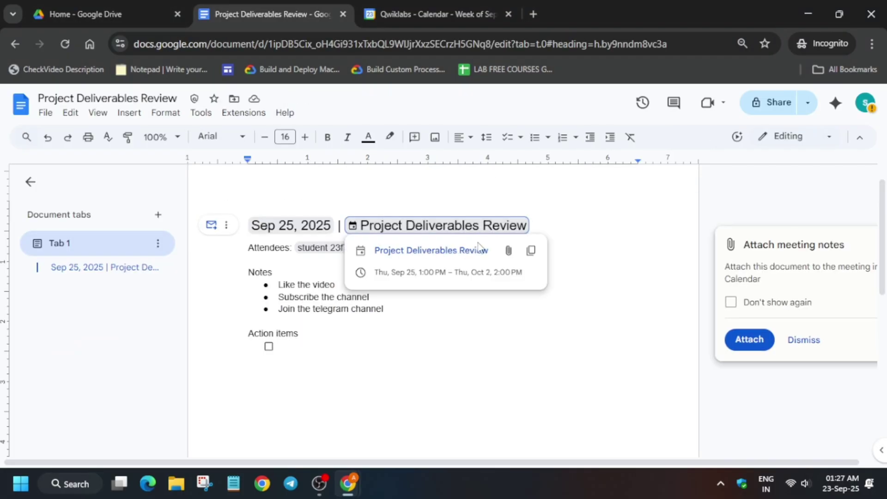
{"action": "left_click", "coordinate": [509, 252]}
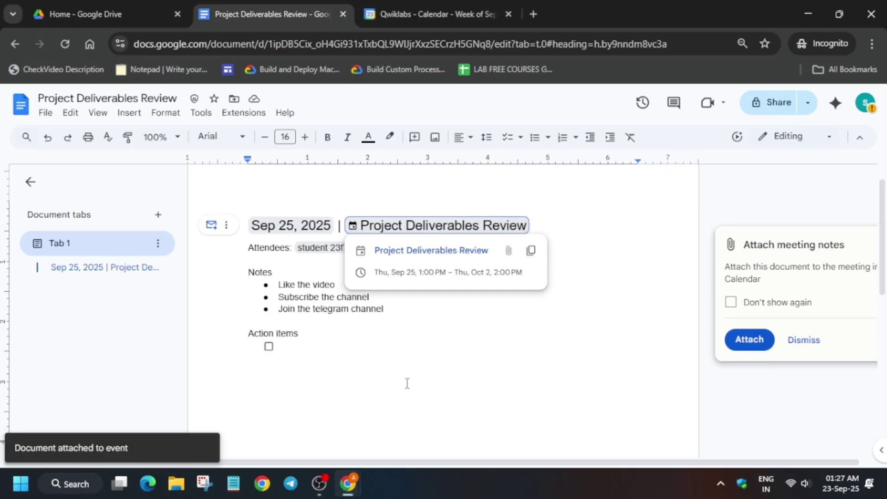
{"action": "key", "text": "alt+Tab"}
{"action": "scroll", "coordinate": [432, 368], "scroll_direction": "down", "scroll_amount": 7}
{"action": "scroll", "coordinate": [414, 355], "scroll_direction": "down", "scroll_amount": 2}
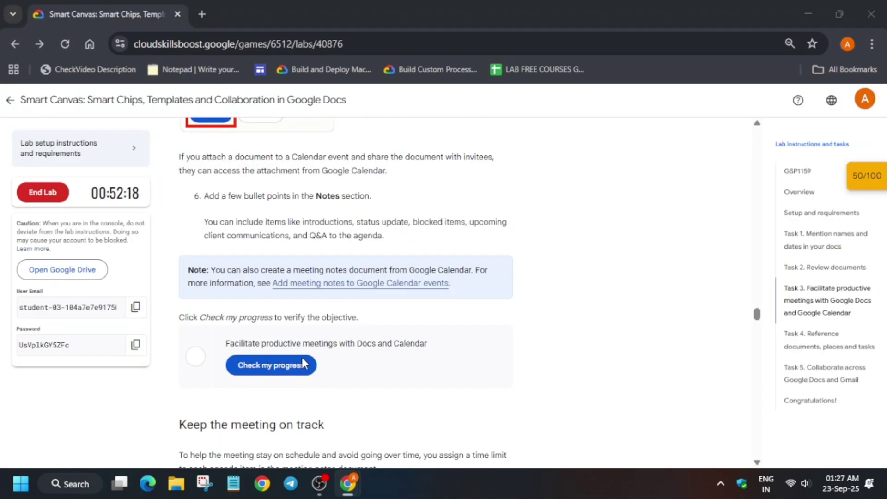
{"action": "left_click", "coordinate": [278, 366]}
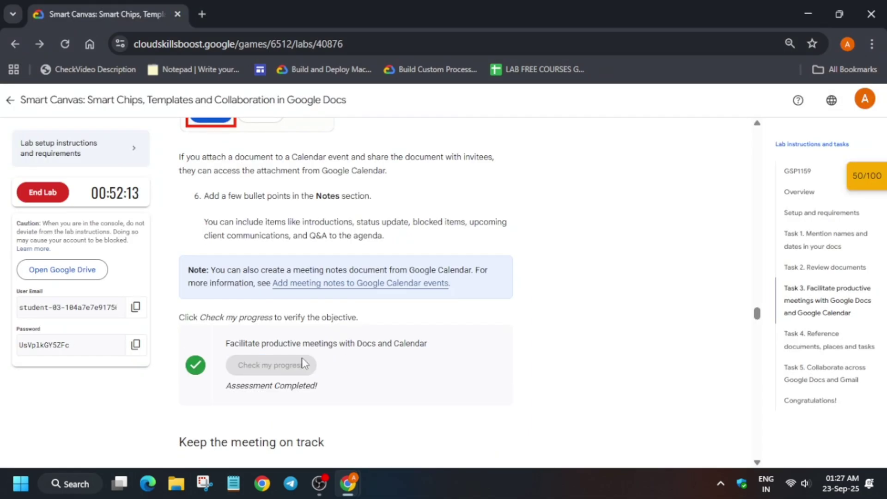
Scroll the lab page past the 75/100 score to Task 5's email-draft steps
{"action": "scroll", "coordinate": [305, 363], "scroll_direction": "down", "scroll_amount": 8}
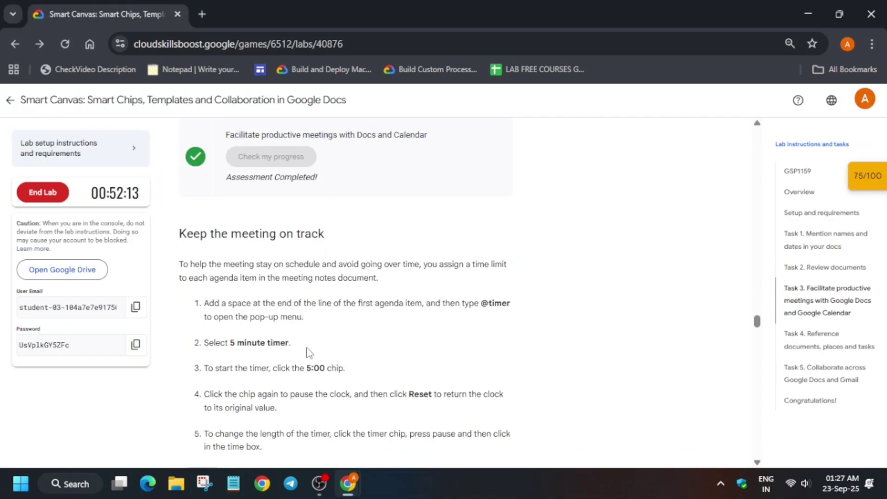
{"action": "scroll", "coordinate": [309, 351], "scroll_direction": "down", "scroll_amount": 7}
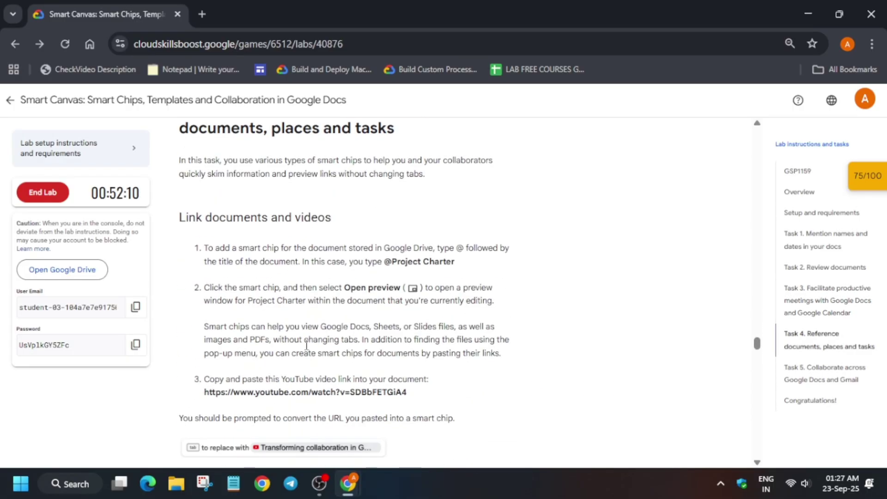
{"action": "scroll", "coordinate": [305, 349], "scroll_direction": "up", "scroll_amount": 3}
{"action": "scroll", "coordinate": [305, 350], "scroll_direction": "down", "scroll_amount": 1}
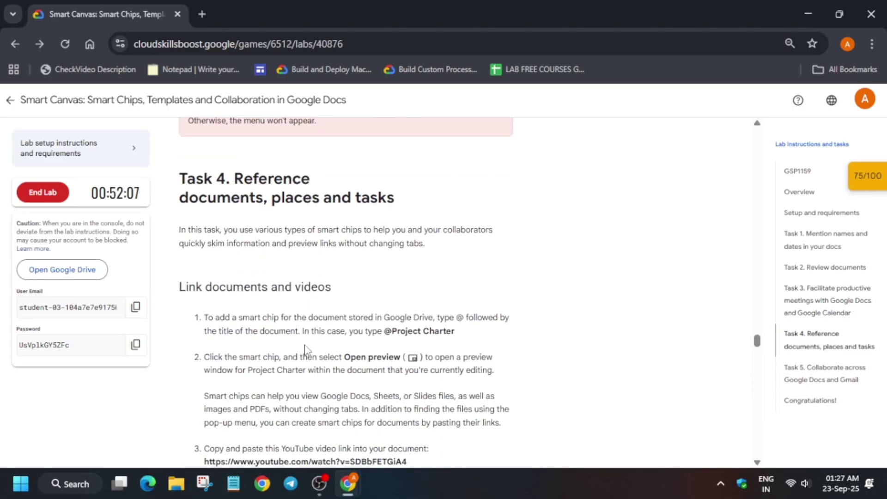
{"action": "scroll", "coordinate": [305, 350], "scroll_direction": "down", "scroll_amount": 13}
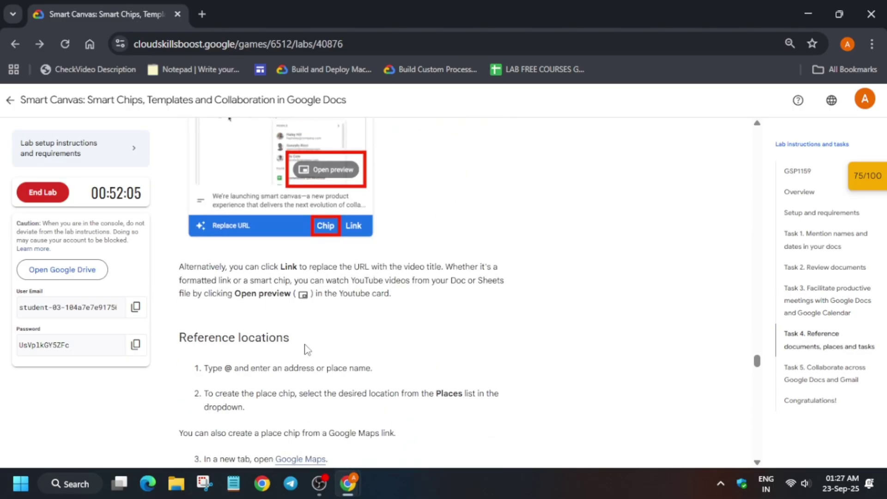
{"action": "scroll", "coordinate": [305, 346], "scroll_direction": "down", "scroll_amount": 12}
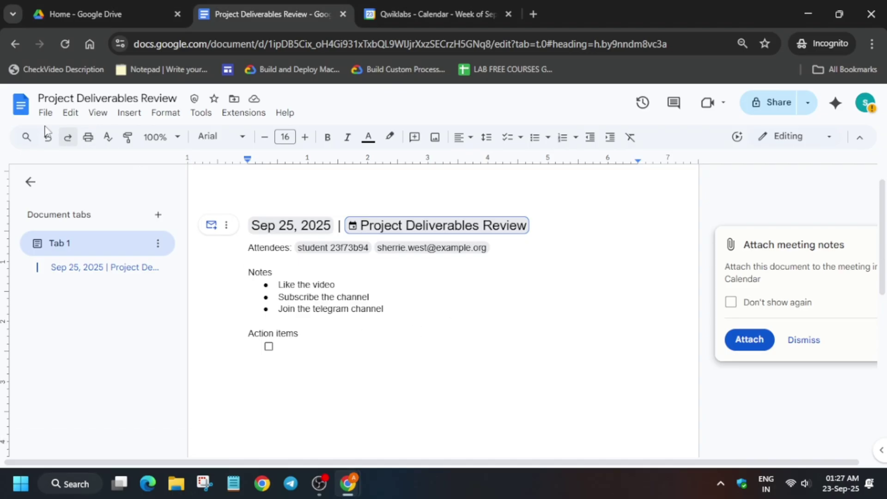
Show My Drive's four files and open the Collaborative Drafts document
{"action": "left_click", "coordinate": [316, 371]}
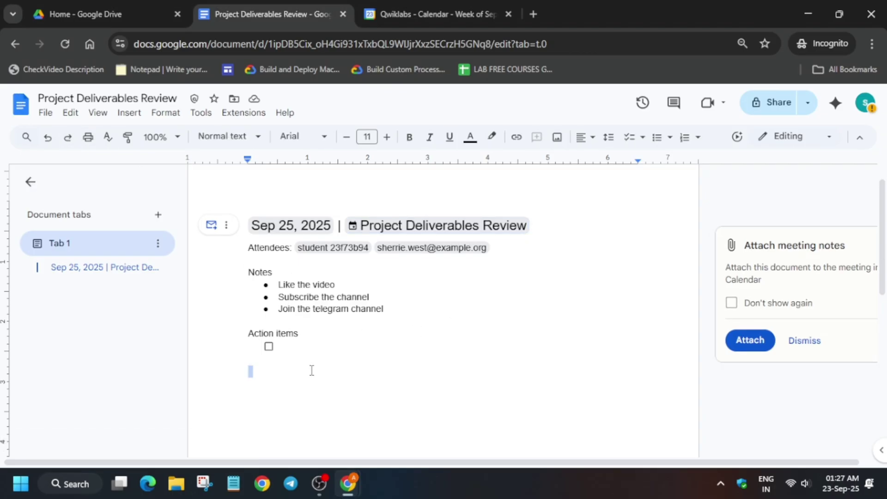
{"action": "key", "text": "alt+Tab"}
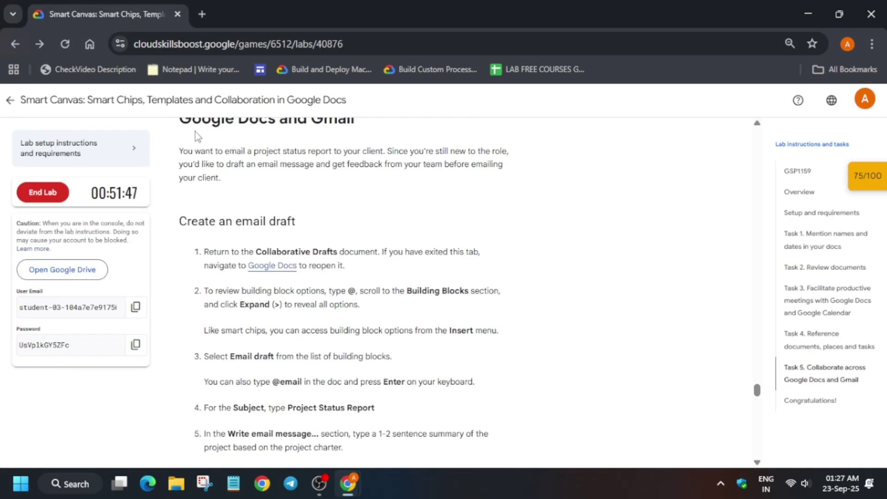
{"action": "key", "text": "alt+Tab"}
{"action": "left_click", "coordinate": [135, 26]}
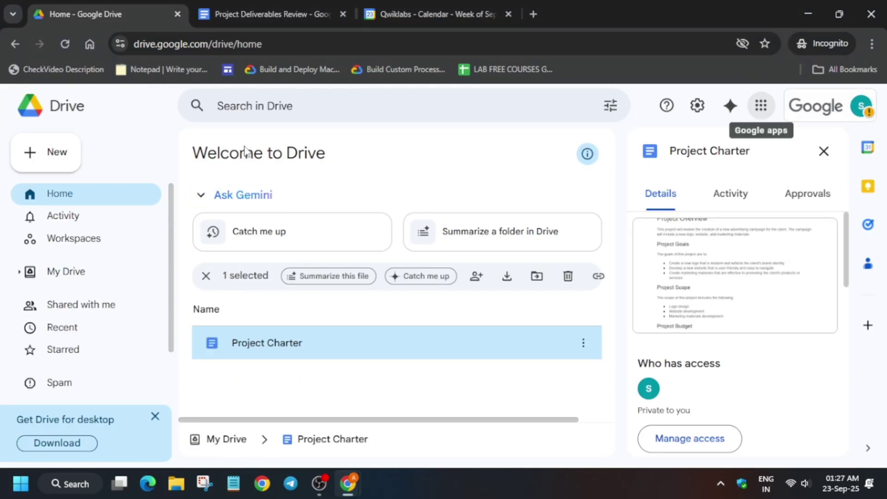
{"action": "left_click", "coordinate": [82, 277]}
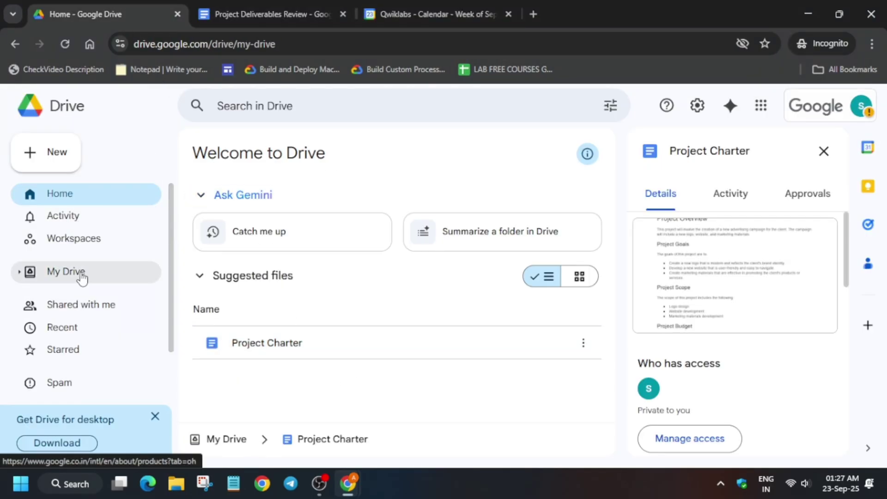
{"action": "left_click", "coordinate": [82, 277]}
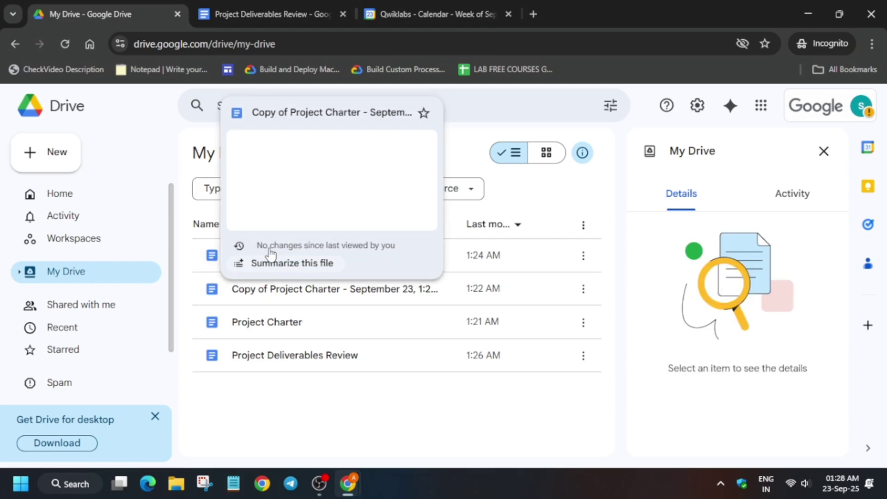
{"action": "mouse_move", "coordinate": [213, 264]}
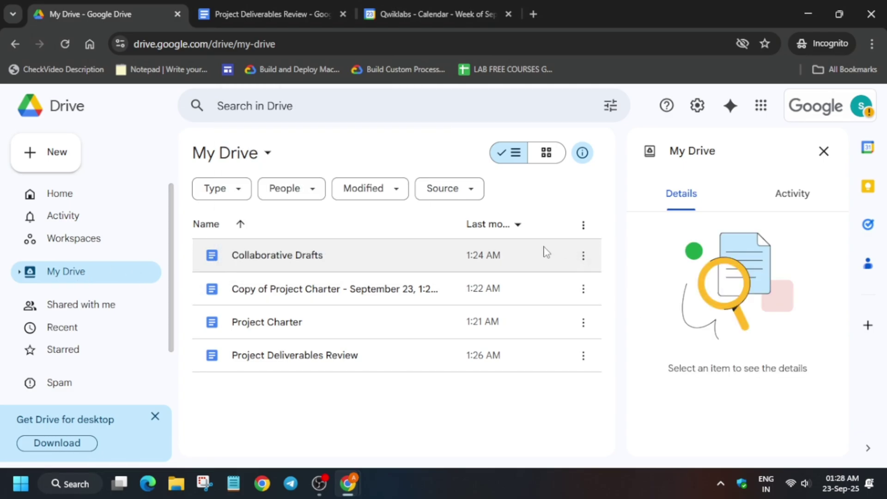
{"action": "left_click", "coordinate": [272, 257]}
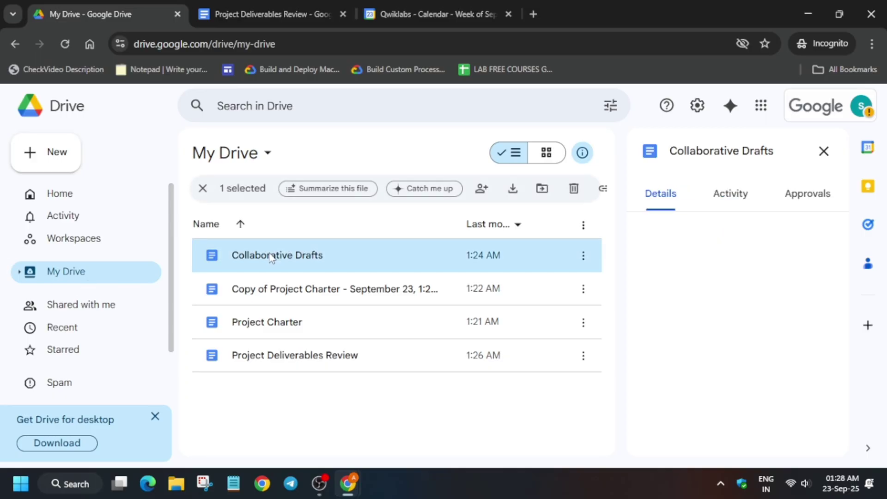
{"action": "double_click", "coordinate": [272, 256]}
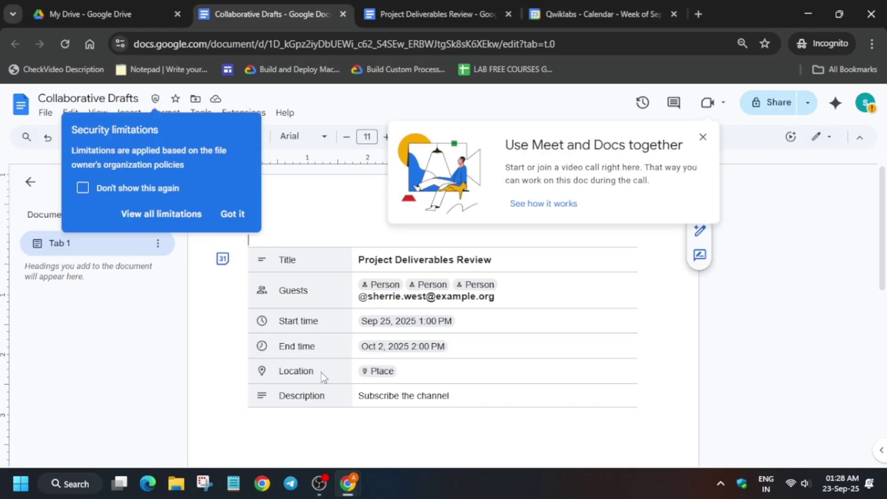
Dismiss the Meet-and-Docs tip and the security limitations notice in Collaborative Drafts
{"action": "left_click", "coordinate": [322, 439]}
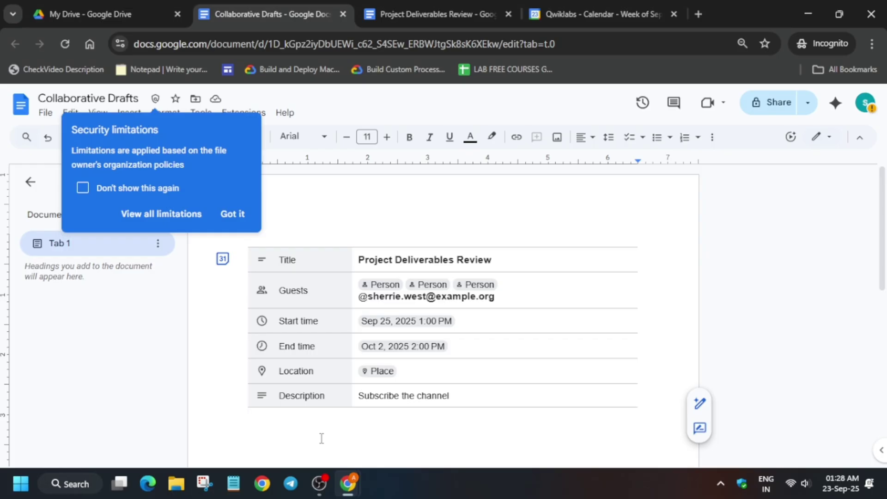
{"action": "scroll", "coordinate": [375, 359], "scroll_direction": "down", "scroll_amount": 6}
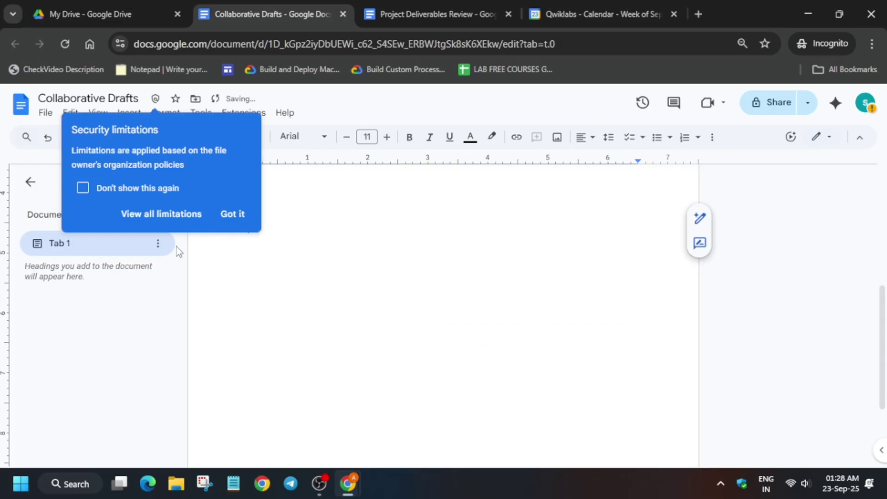
{"action": "left_click", "coordinate": [243, 216]}
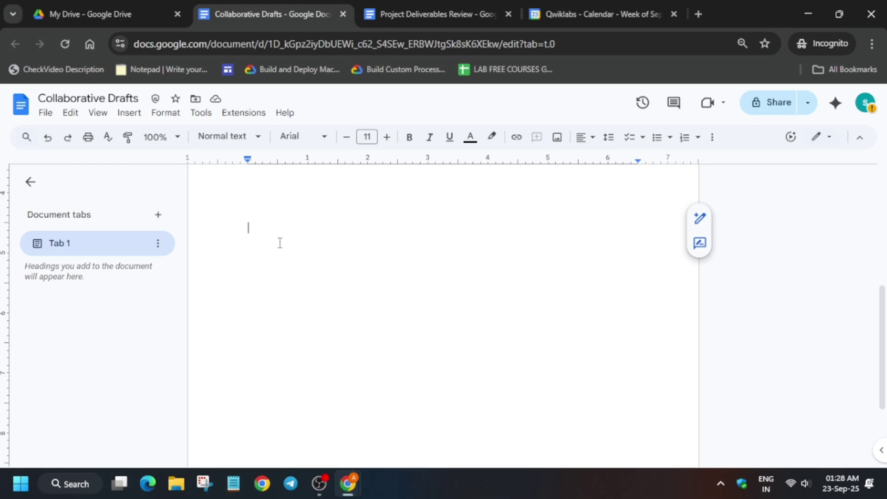
Insert the Email draft block from the full building-blocks list and dismiss its tip
{"action": "type", "text": "@"}
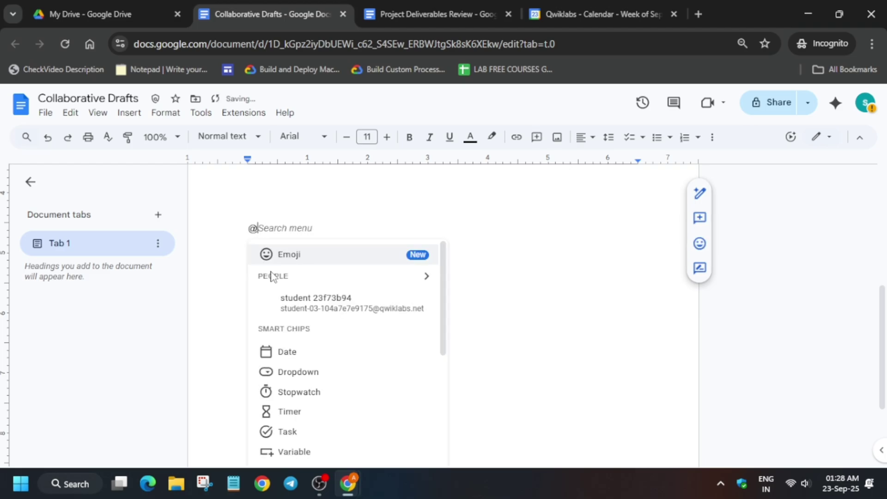
{"action": "scroll", "coordinate": [346, 382], "scroll_direction": "down", "scroll_amount": 3}
{"action": "scroll", "coordinate": [337, 387], "scroll_direction": "down", "scroll_amount": 3}
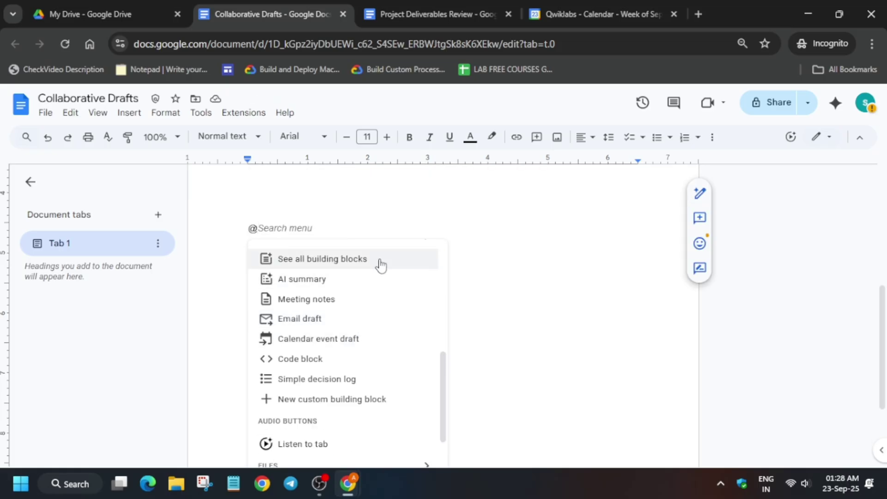
{"action": "left_click", "coordinate": [382, 264]}
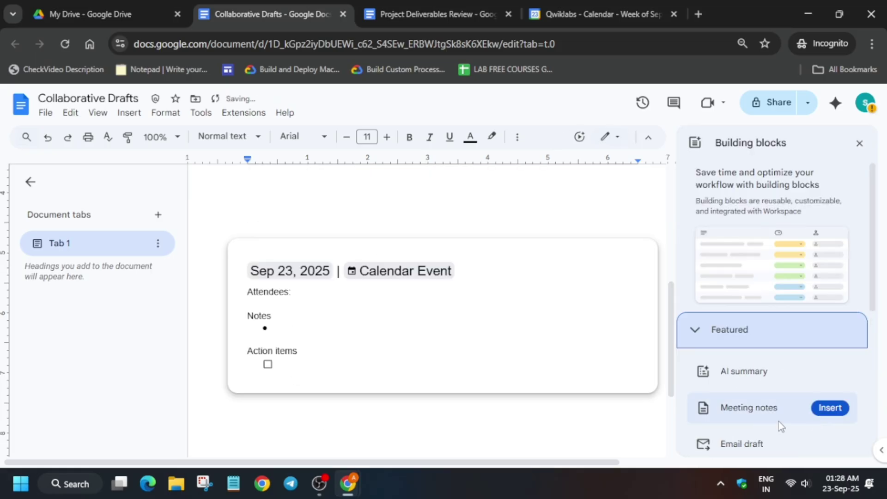
{"action": "left_click", "coordinate": [830, 444]}
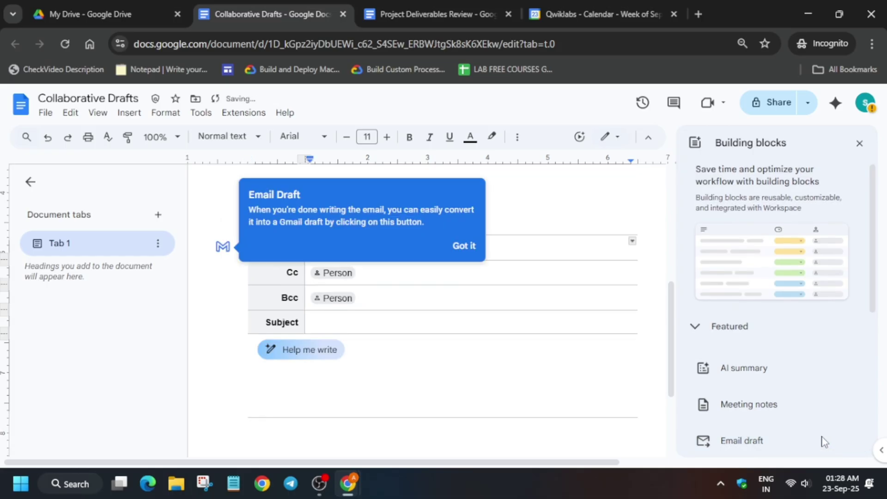
{"action": "left_click", "coordinate": [470, 246]}
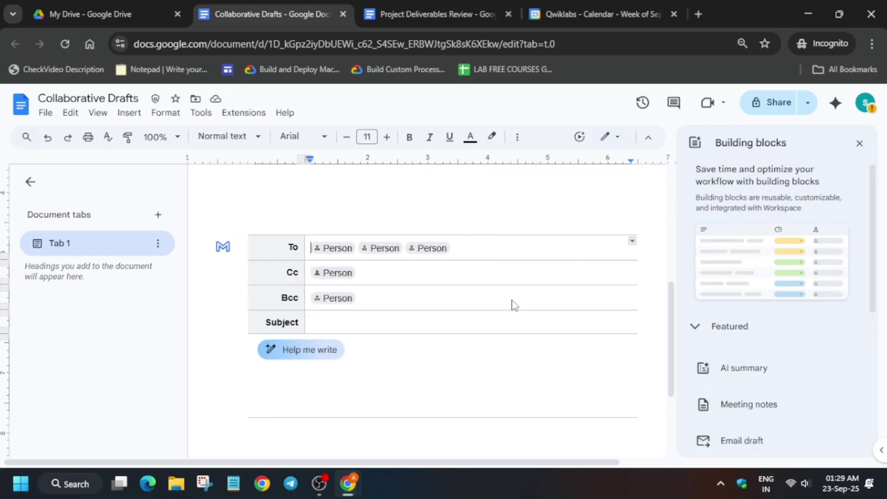
{"action": "key", "text": "alt+Tab"}
Paste 'Project Status Report' from the lab into the email draft's Subject field
{"action": "scroll", "coordinate": [244, 249], "scroll_direction": "down", "scroll_amount": 2}
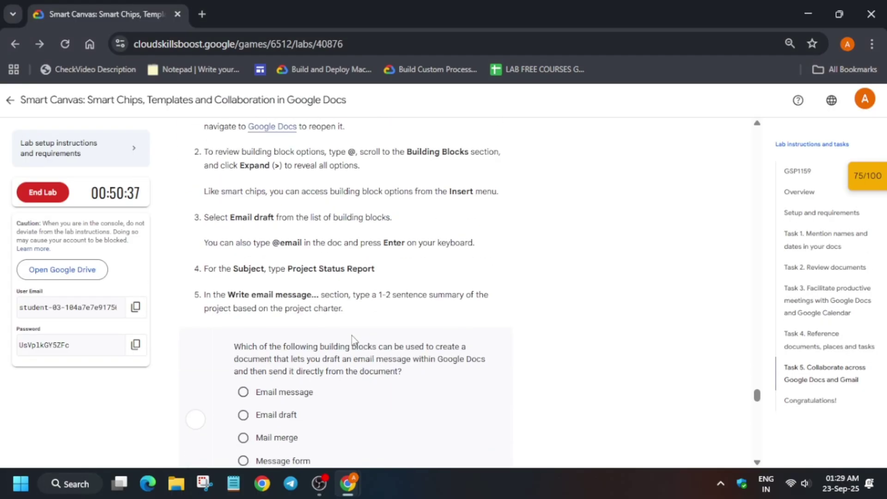
{"action": "left_click_drag", "start_coordinate": [288, 269], "coordinate": [386, 272]}
{"action": "key", "text": "ctrl+c"}
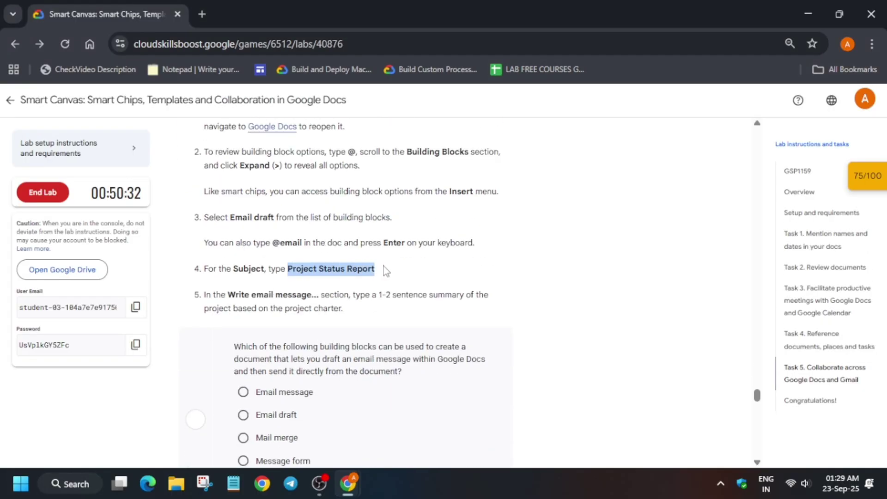
{"action": "key", "text": "alt+Tab"}
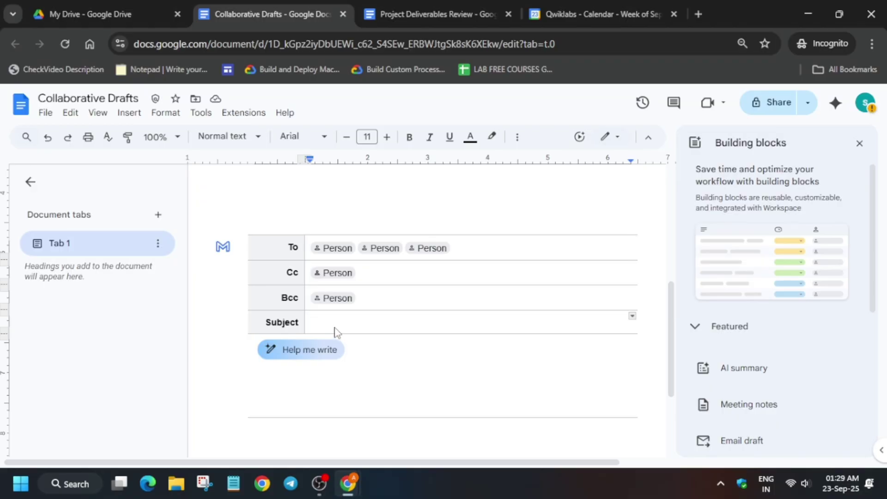
{"action": "key", "text": "ctrl+v"}
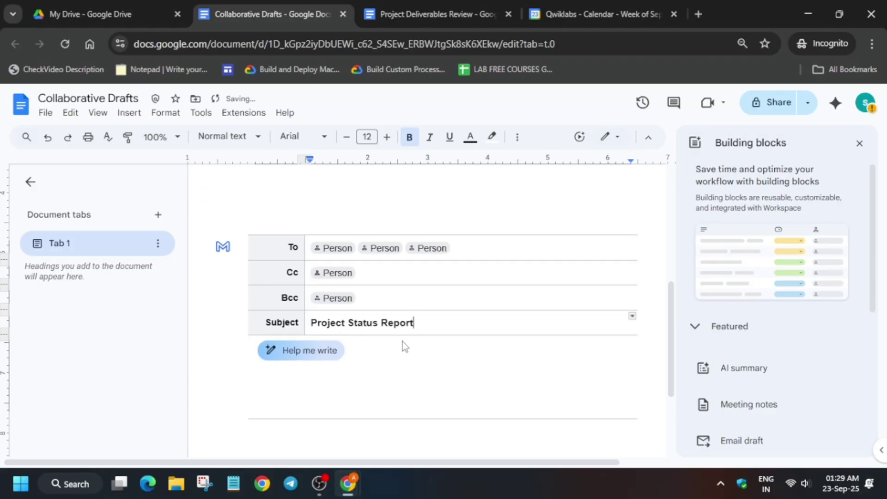
{"action": "left_click", "coordinate": [379, 356]}
Copy the lab's step 5 sentence into the email message body
{"action": "key", "text": "alt+Tab"}
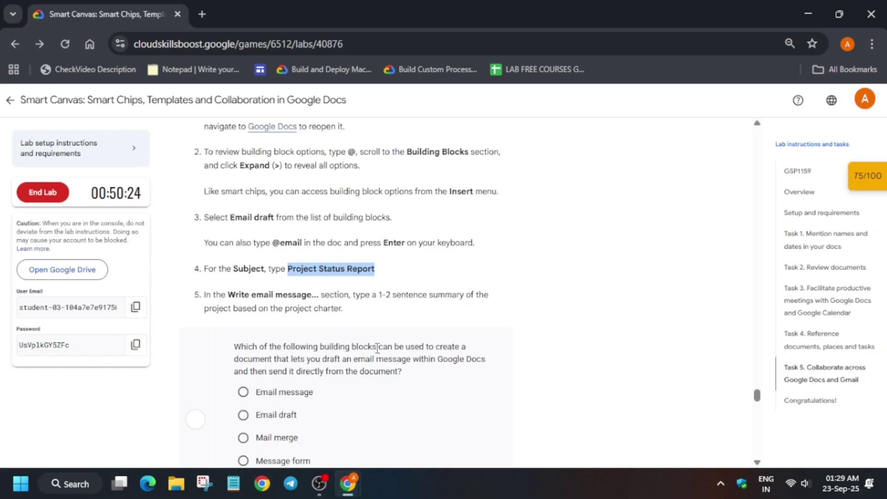
{"action": "left_click_drag", "start_coordinate": [322, 294], "coordinate": [361, 311]}
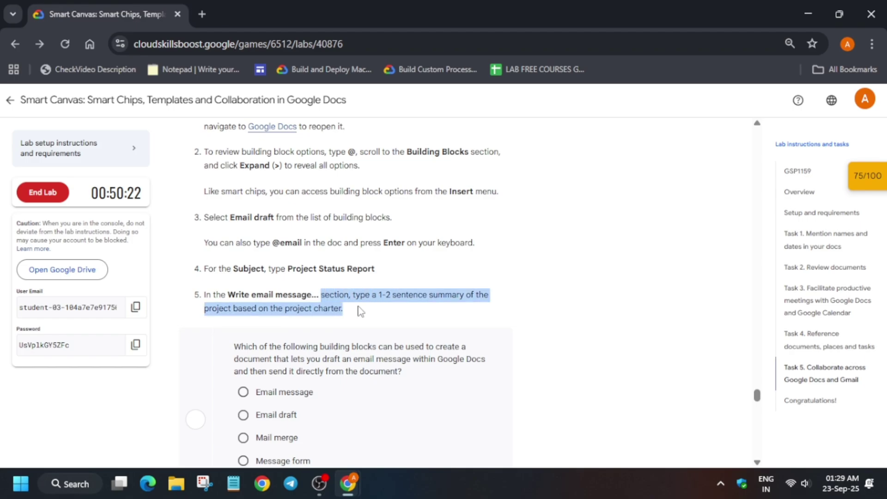
{"action": "key", "text": "ctrl+c"}
{"action": "key", "text": "alt+Tab"}
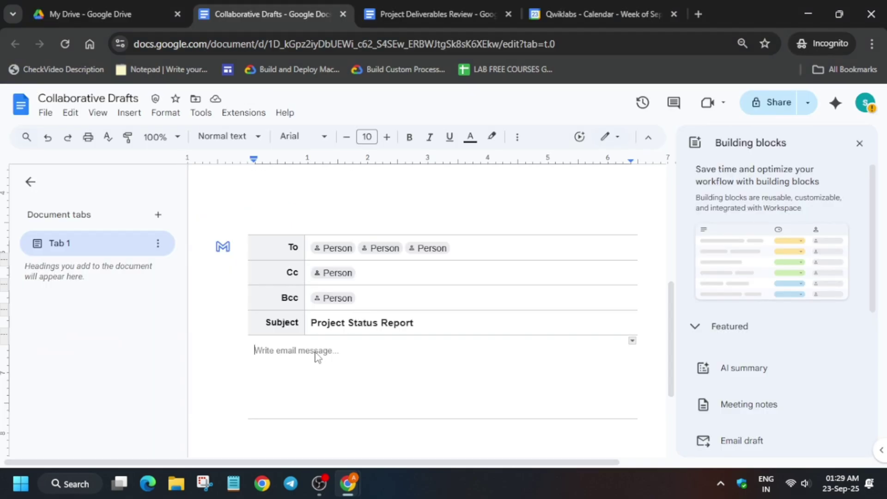
{"action": "key", "text": "ctrl+v"}
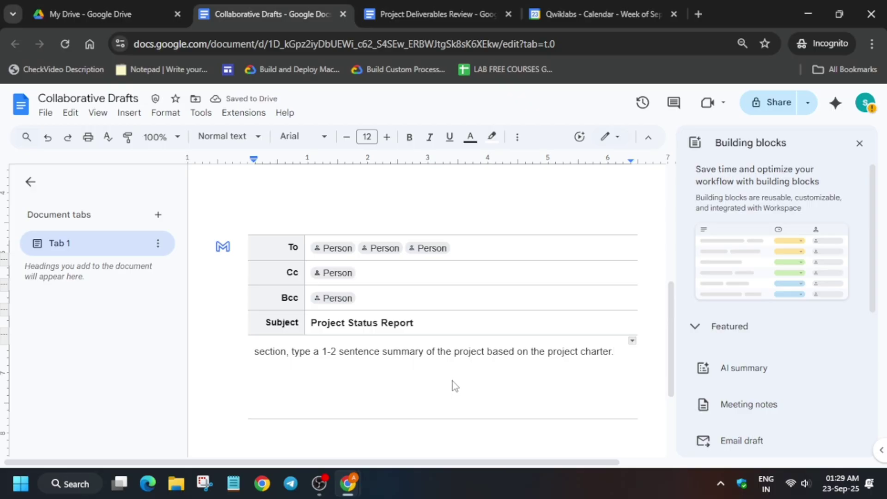
{"action": "key", "text": "alt+Tab"}
Close the Building blocks panel and turn on Suggesting mode for the Collaborative Drafts document
{"action": "scroll", "coordinate": [309, 330], "scroll_direction": "down", "scroll_amount": 5}
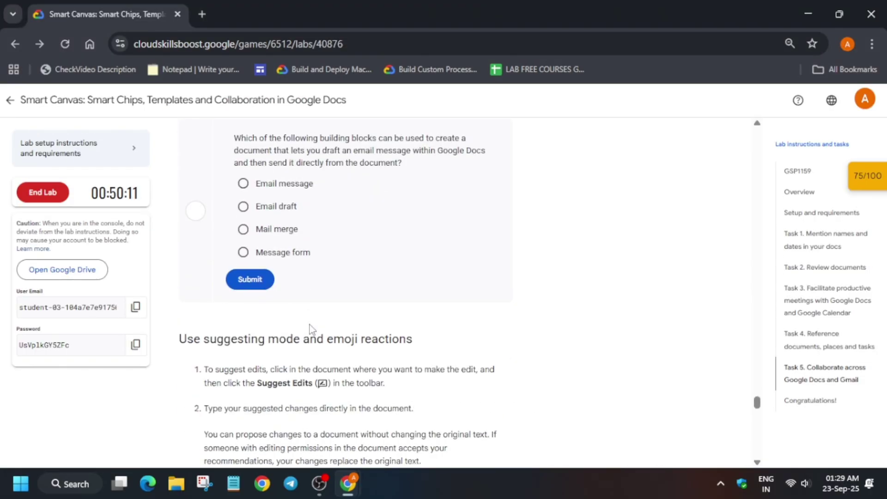
{"action": "scroll", "coordinate": [310, 329], "scroll_direction": "down", "scroll_amount": 3}
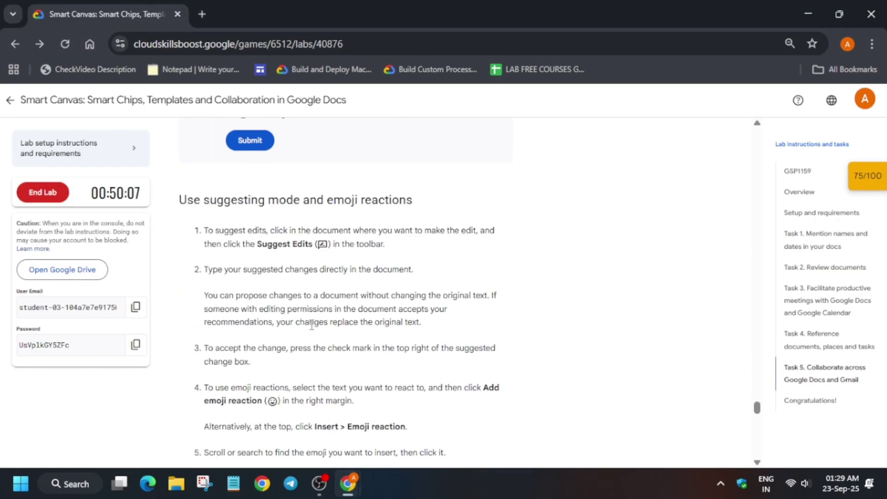
{"action": "key", "text": "alt+Tab"}
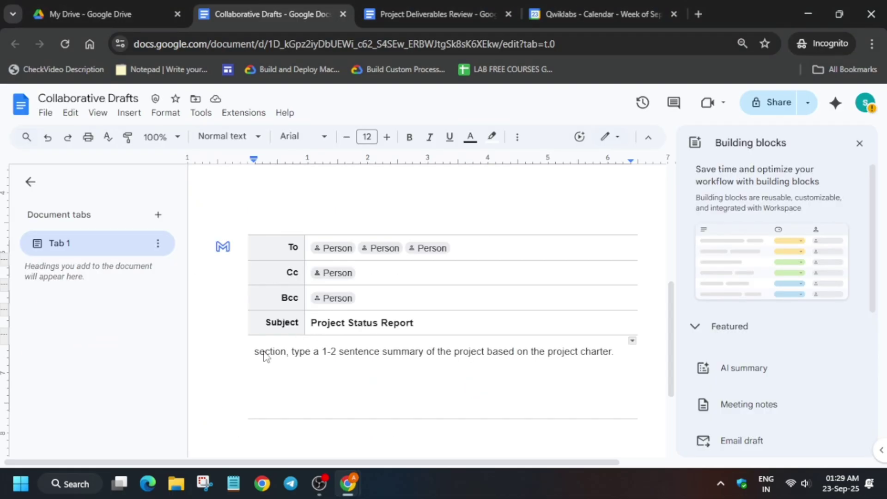
{"action": "left_click_drag", "start_coordinate": [250, 351], "coordinate": [290, 346]}
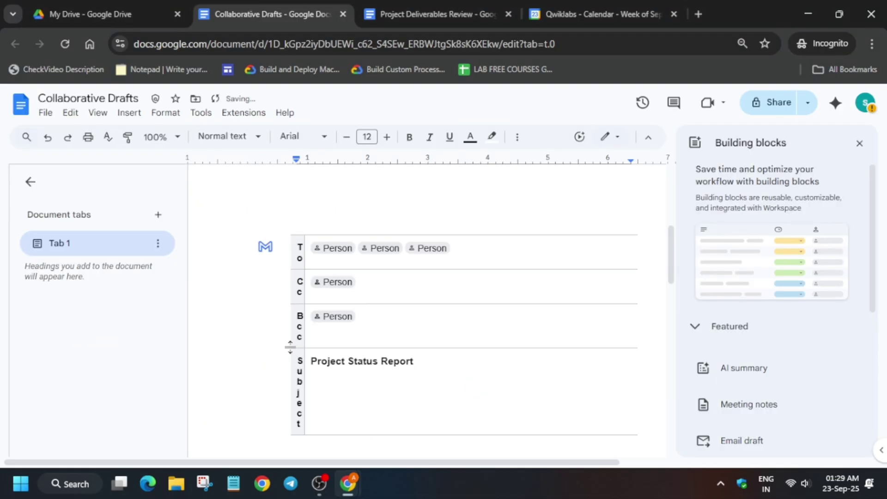
{"action": "key", "text": "ctrl+z"}
{"action": "left_click_drag", "start_coordinate": [258, 354], "coordinate": [612, 351]}
{"action": "left_click", "coordinate": [858, 146]}
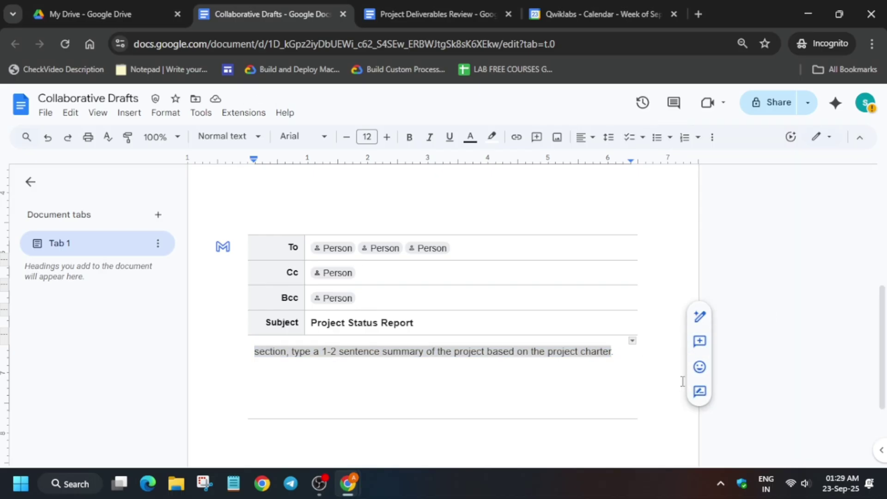
{"action": "left_click", "coordinate": [700, 392]}
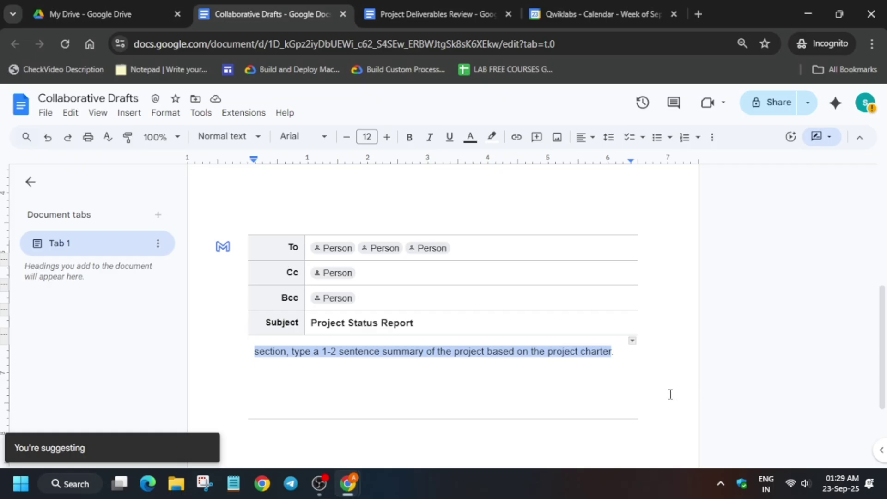
Give the Qwiklabs group Commenter access to the document, then preview the email draft in Gmail
{"action": "left_click", "coordinate": [765, 106]}
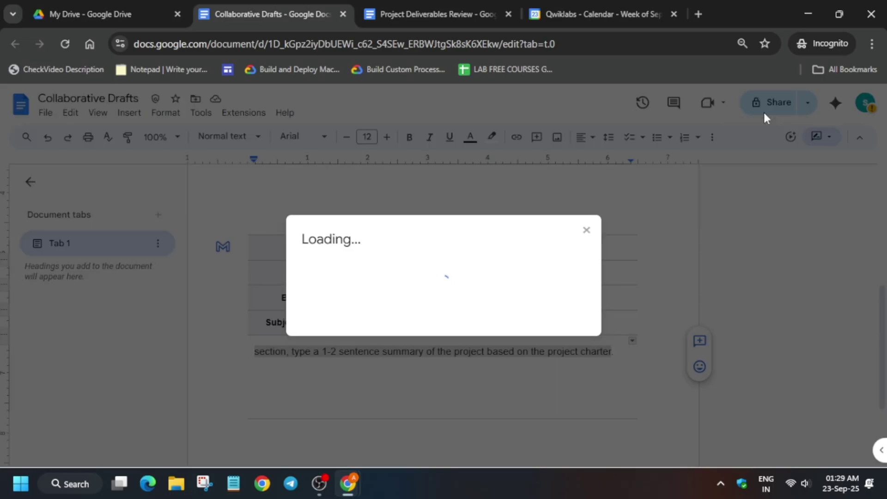
{"action": "left_click", "coordinate": [351, 328]}
{"action": "left_click", "coordinate": [367, 397]}
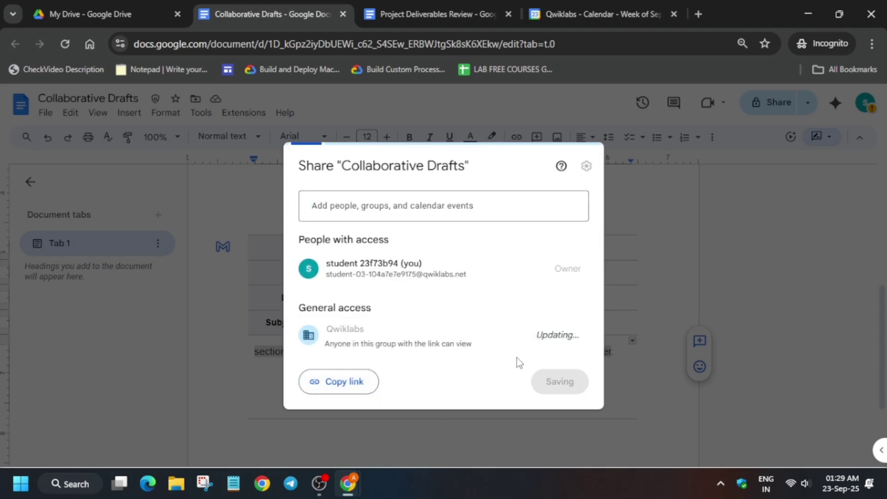
{"action": "left_click", "coordinate": [553, 334]}
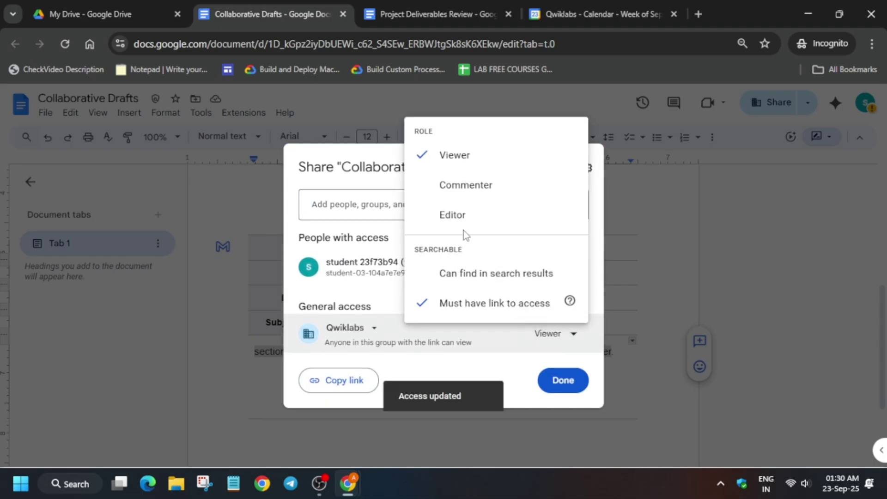
{"action": "left_click", "coordinate": [465, 185]}
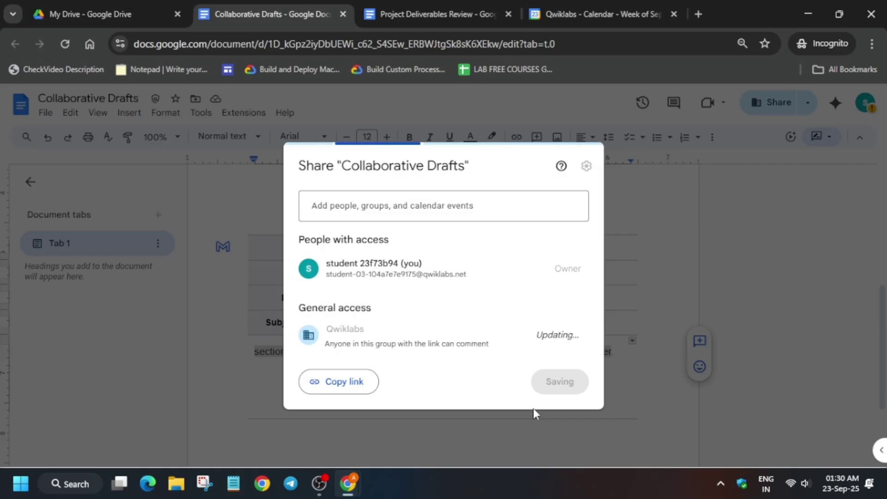
{"action": "left_click", "coordinate": [577, 387]}
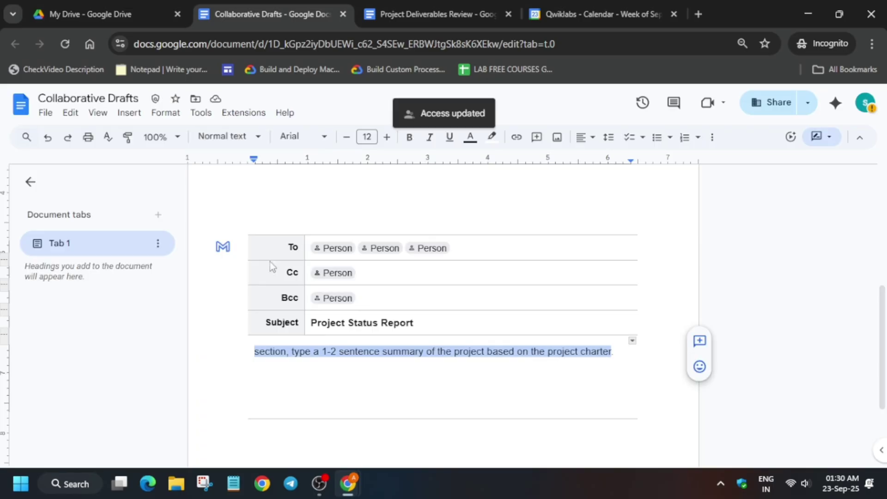
{"action": "left_click", "coordinate": [224, 249]}
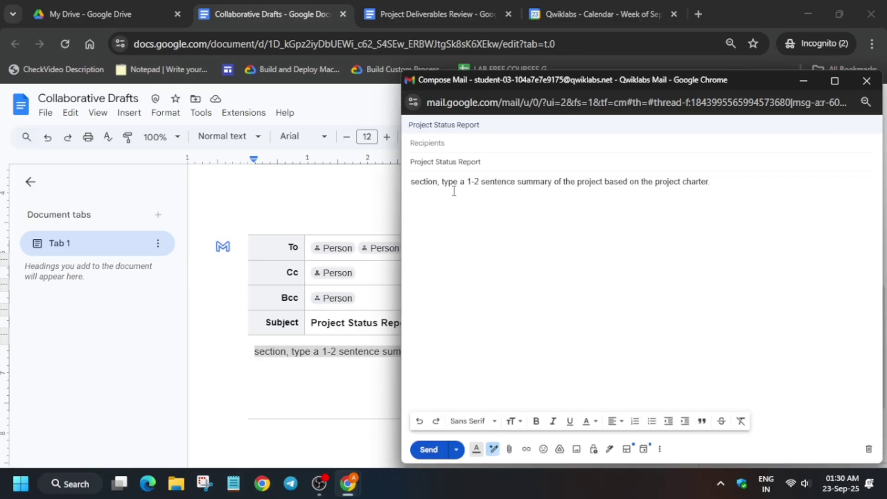
Close the Gmail draft preview and go back to the lab instructions window
{"action": "key", "text": "ctrl+w"}
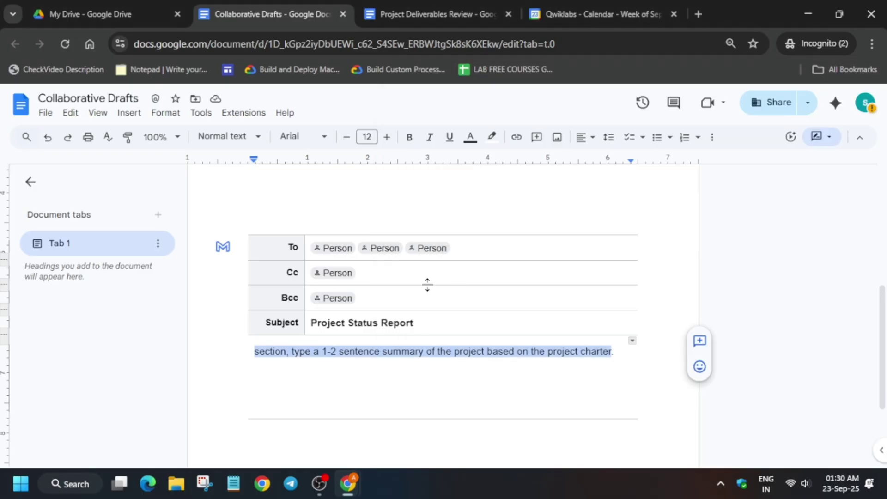
{"action": "key", "text": "alt+Tab"}
{"action": "key", "text": "alt+Tab"}
{"action": "key", "text": "Tab"}
Run Check my progress for the Docs-to-Gmail task, raising the lab score to 100/100
{"action": "scroll", "coordinate": [310, 395], "scroll_direction": "down", "scroll_amount": 5}
{"action": "scroll", "coordinate": [310, 395], "scroll_direction": "down", "scroll_amount": 4}
{"action": "left_click", "coordinate": [271, 395]}
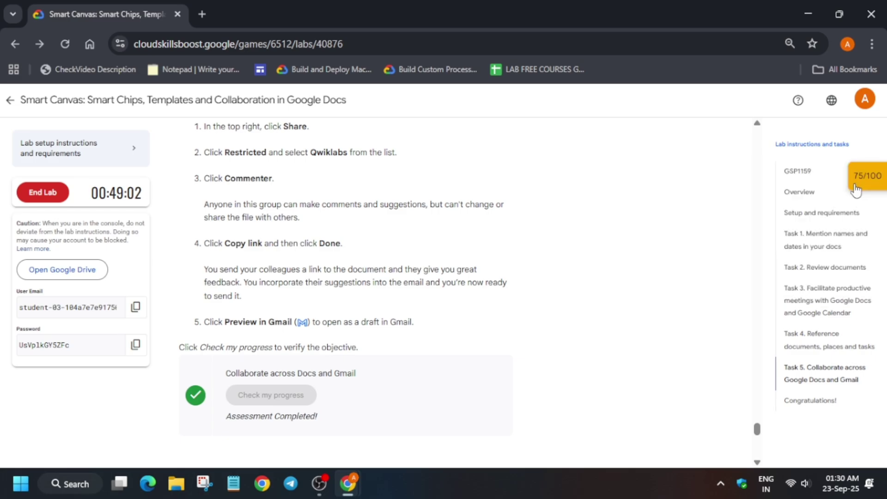
{"action": "left_click", "coordinate": [797, 171]}
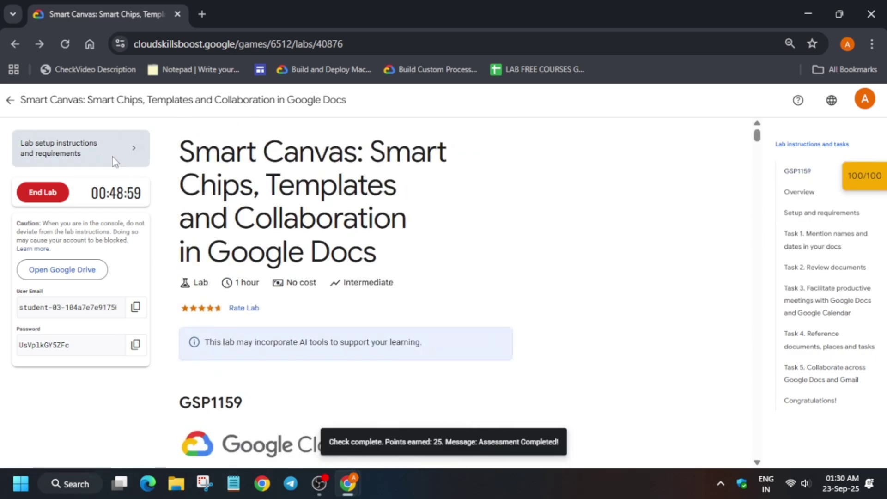